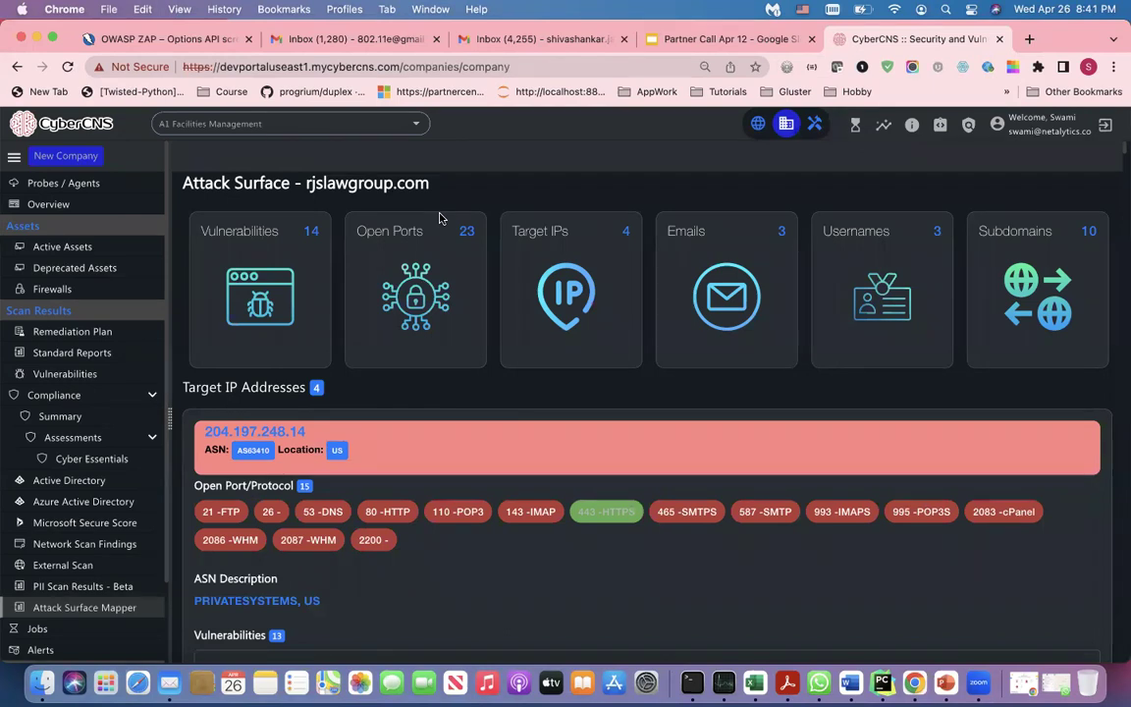
Review the attack surface summary for rjslawgroup.com and the open ports and CVE vulnerabilities of target IP 204.197.248.14
{"action": "scroll", "coordinate": [439, 218], "scroll_direction": "up", "scroll_amount": 1}
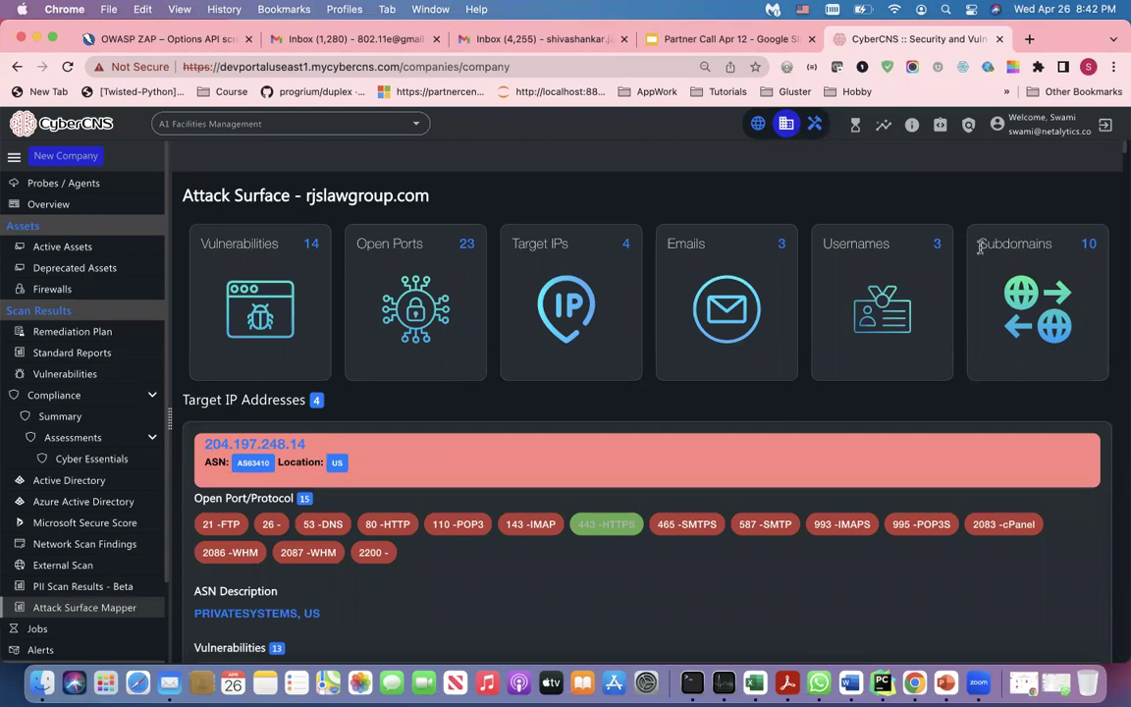
{"action": "scroll", "coordinate": [947, 298], "scroll_direction": "down", "scroll_amount": 3}
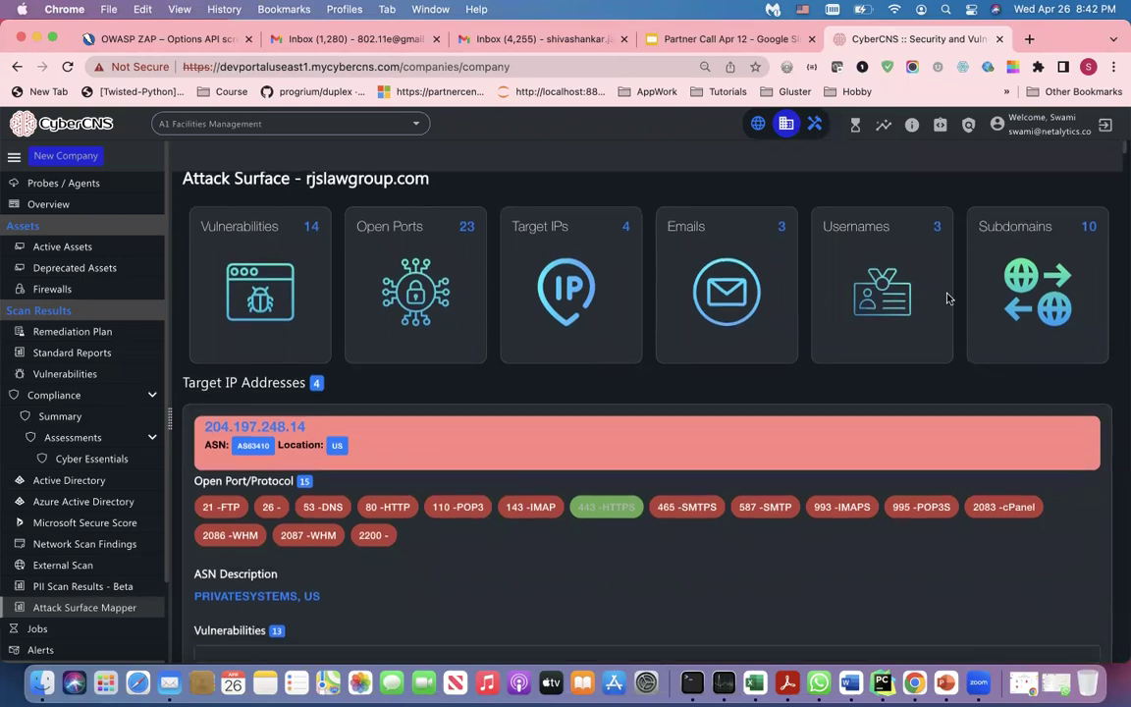
{"action": "scroll", "coordinate": [947, 298], "scroll_direction": "down", "scroll_amount": 3}
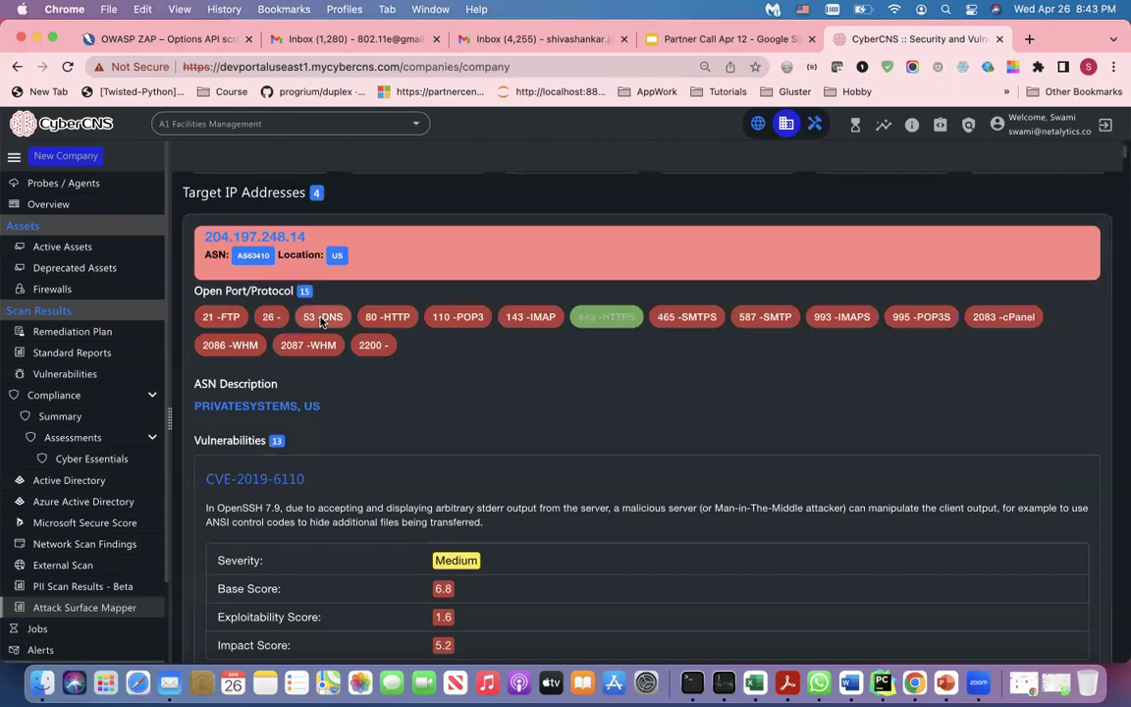
{"action": "scroll", "coordinate": [342, 275], "scroll_direction": "down", "scroll_amount": 1}
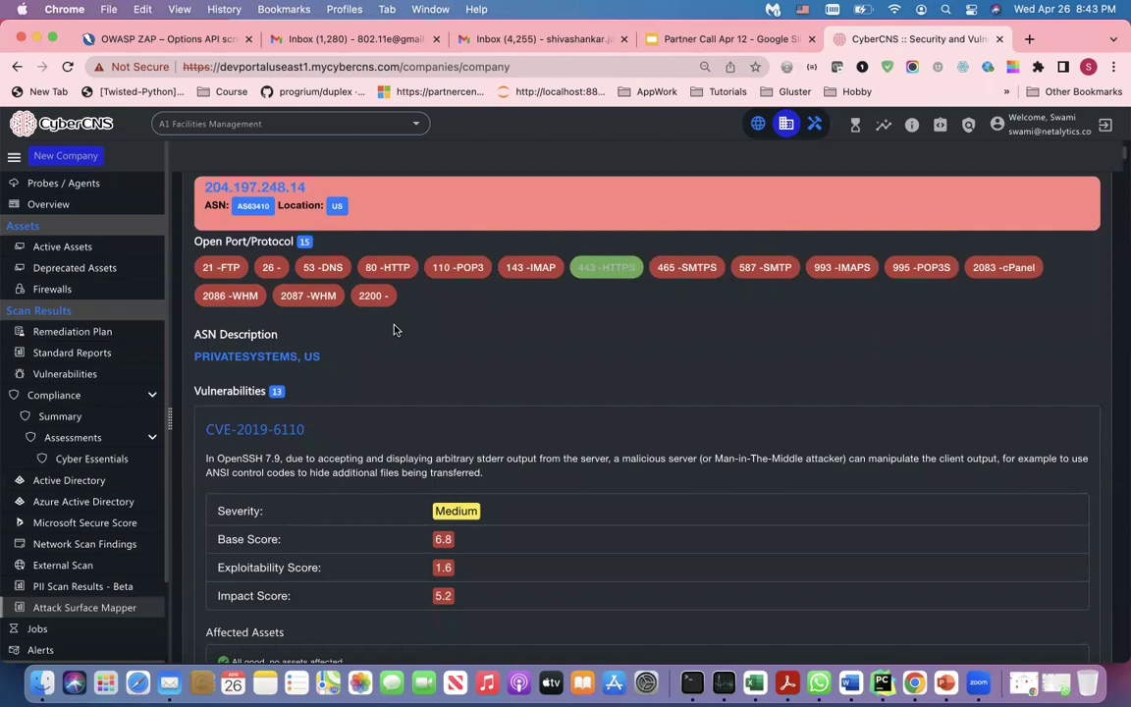
{"action": "scroll", "coordinate": [396, 329], "scroll_direction": "down", "scroll_amount": 2}
{"action": "scroll", "coordinate": [396, 330], "scroll_direction": "up", "scroll_amount": 1}
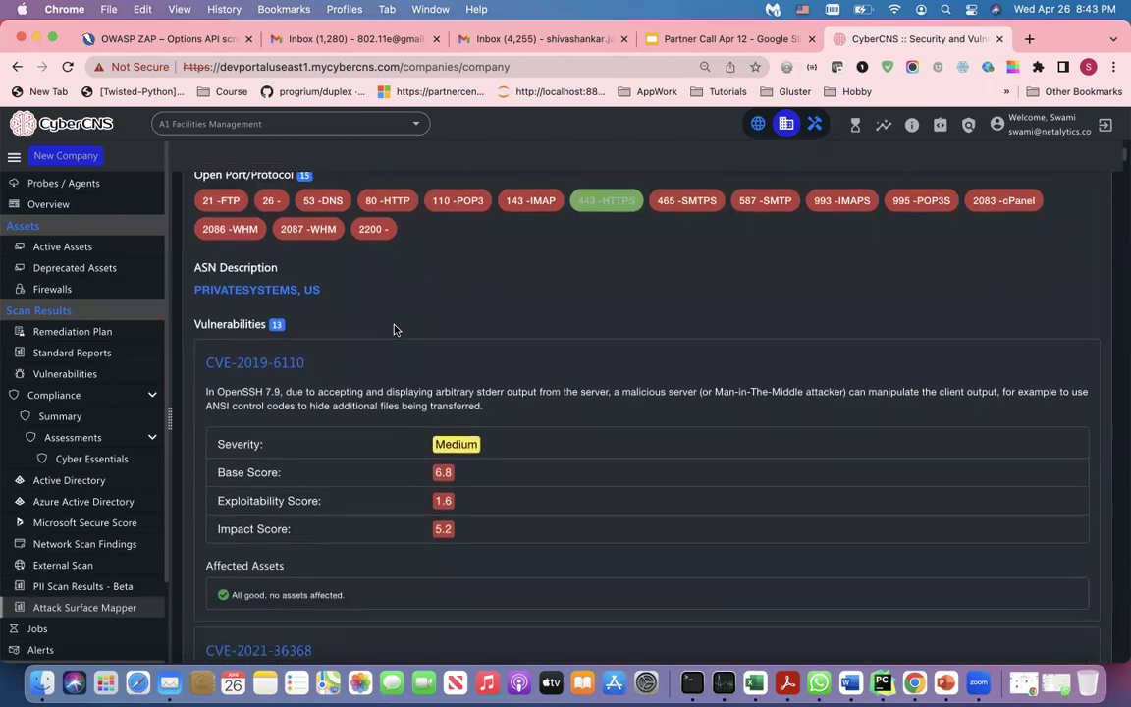
{"action": "scroll", "coordinate": [432, 341], "scroll_direction": "down", "scroll_amount": 1}
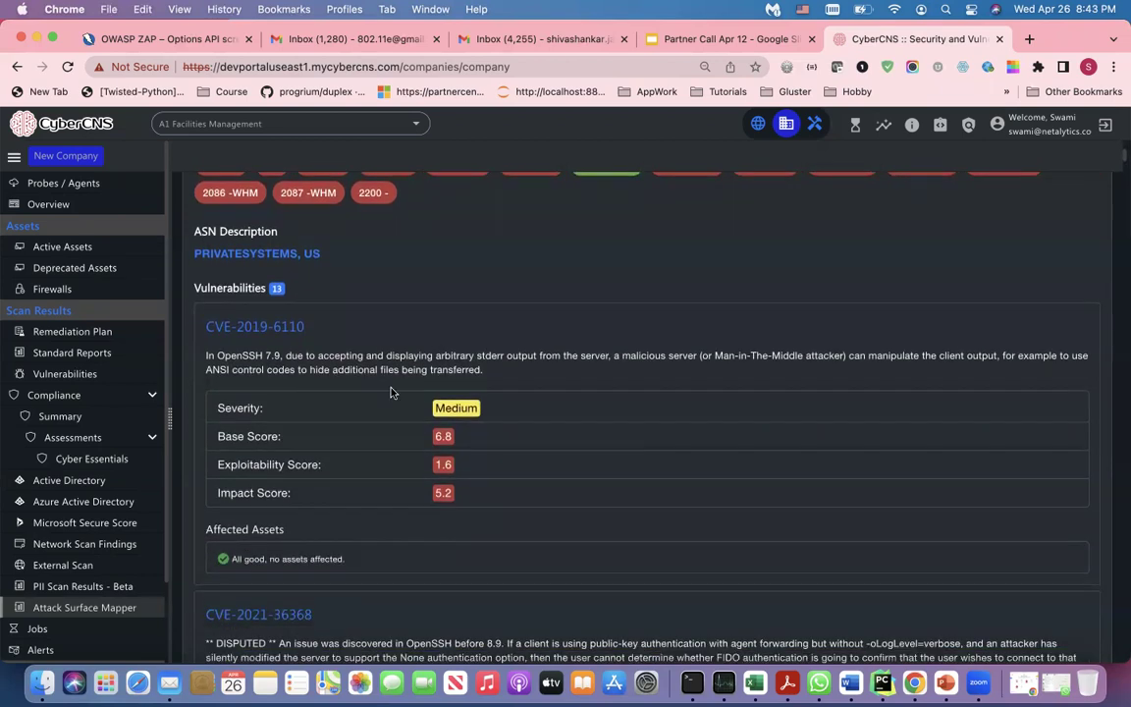
{"action": "scroll", "coordinate": [387, 429], "scroll_direction": "down", "scroll_amount": 8}
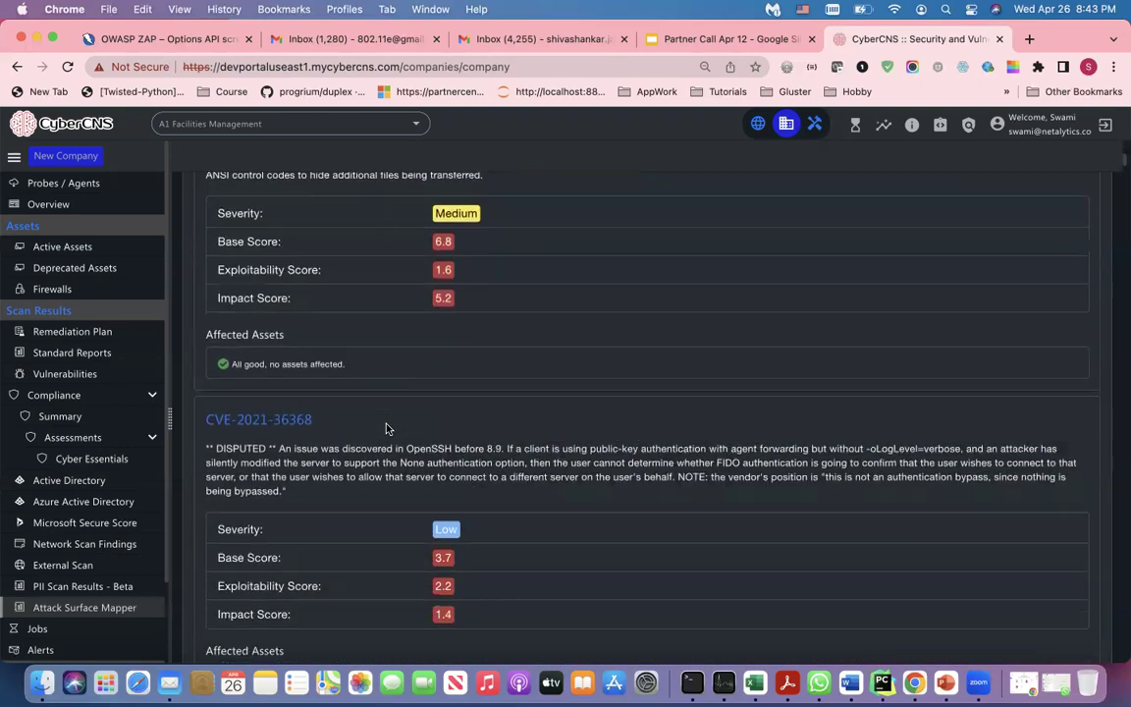
{"action": "scroll", "coordinate": [388, 429], "scroll_direction": "down", "scroll_amount": 20}
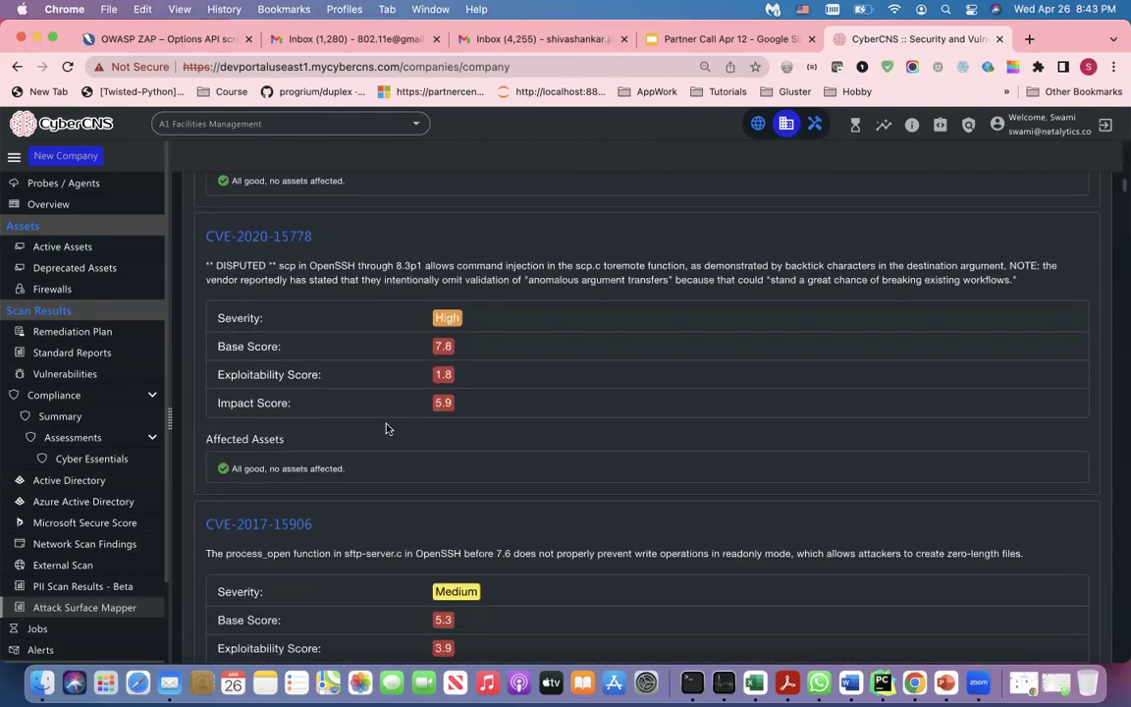
{"action": "scroll", "coordinate": [388, 428], "scroll_direction": "down", "scroll_amount": 20}
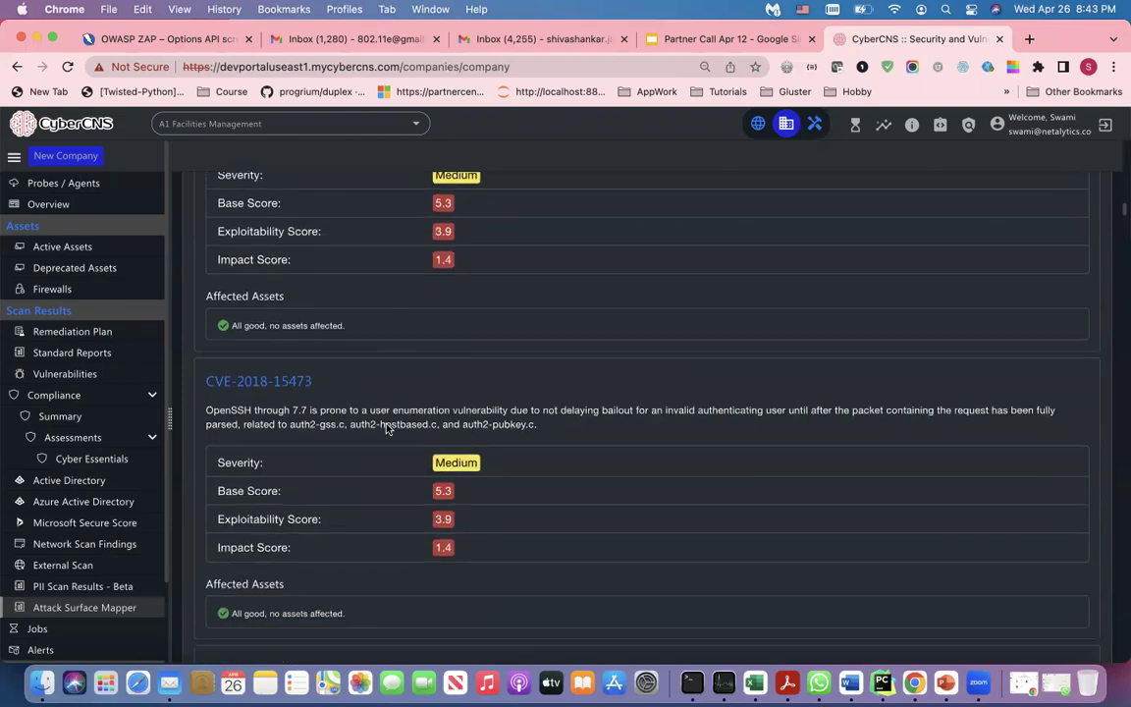
Examine the Apache Detection, TLS Version, SSL DNS Names and SSL Certificate Issuer findings
{"action": "scroll", "coordinate": [387, 429], "scroll_direction": "down", "scroll_amount": 20}
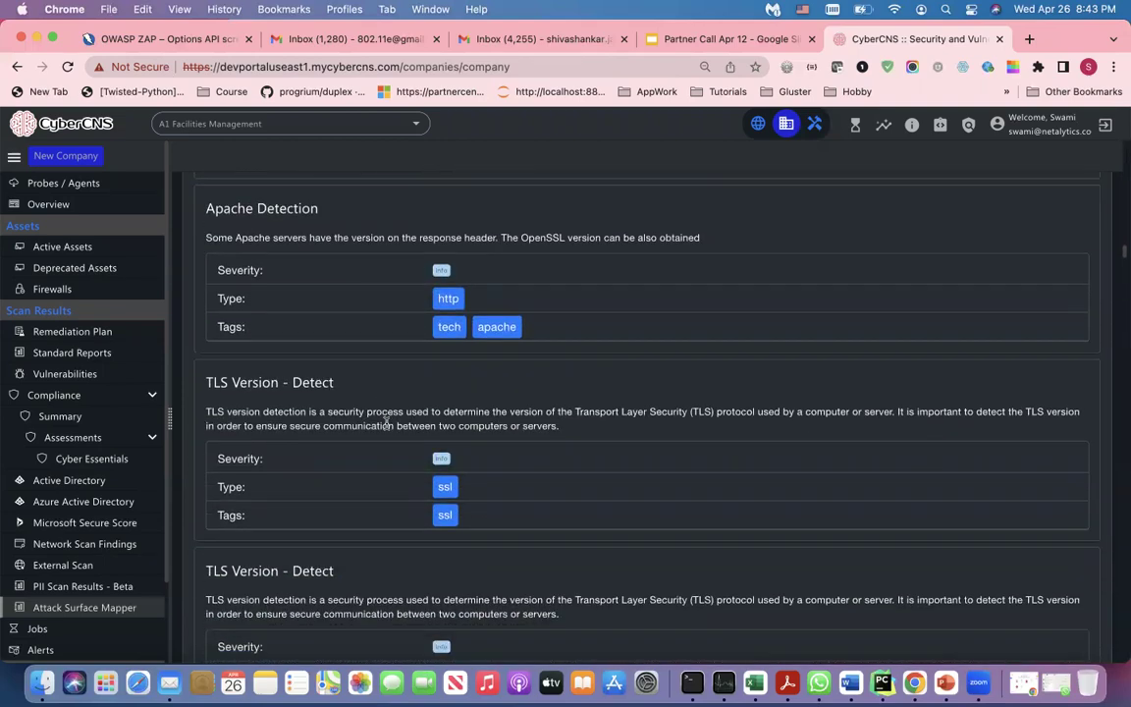
{"action": "scroll", "coordinate": [387, 423], "scroll_direction": "up", "scroll_amount": 6}
{"action": "scroll", "coordinate": [387, 429], "scroll_direction": "down", "scroll_amount": 2}
{"action": "scroll", "coordinate": [387, 429], "scroll_direction": "down", "scroll_amount": 2}
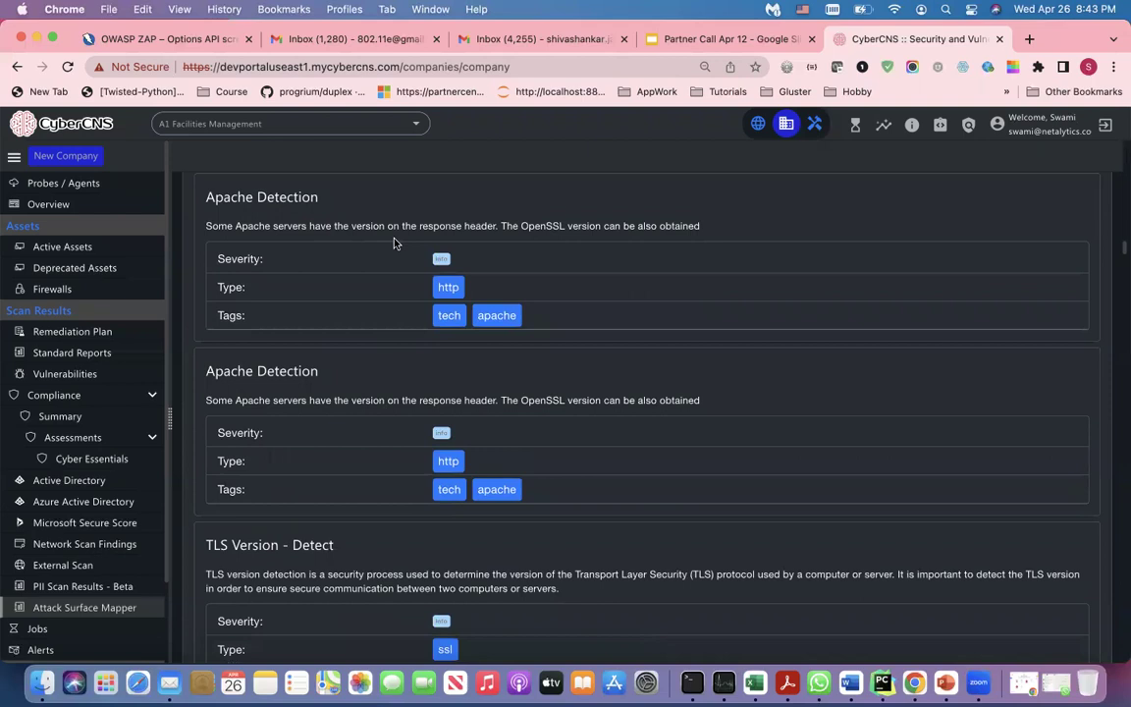
{"action": "scroll", "coordinate": [394, 243], "scroll_direction": "down", "scroll_amount": 4}
{"action": "scroll", "coordinate": [394, 243], "scroll_direction": "down", "scroll_amount": 2}
{"action": "scroll", "coordinate": [402, 249], "scroll_direction": "up", "scroll_amount": 5}
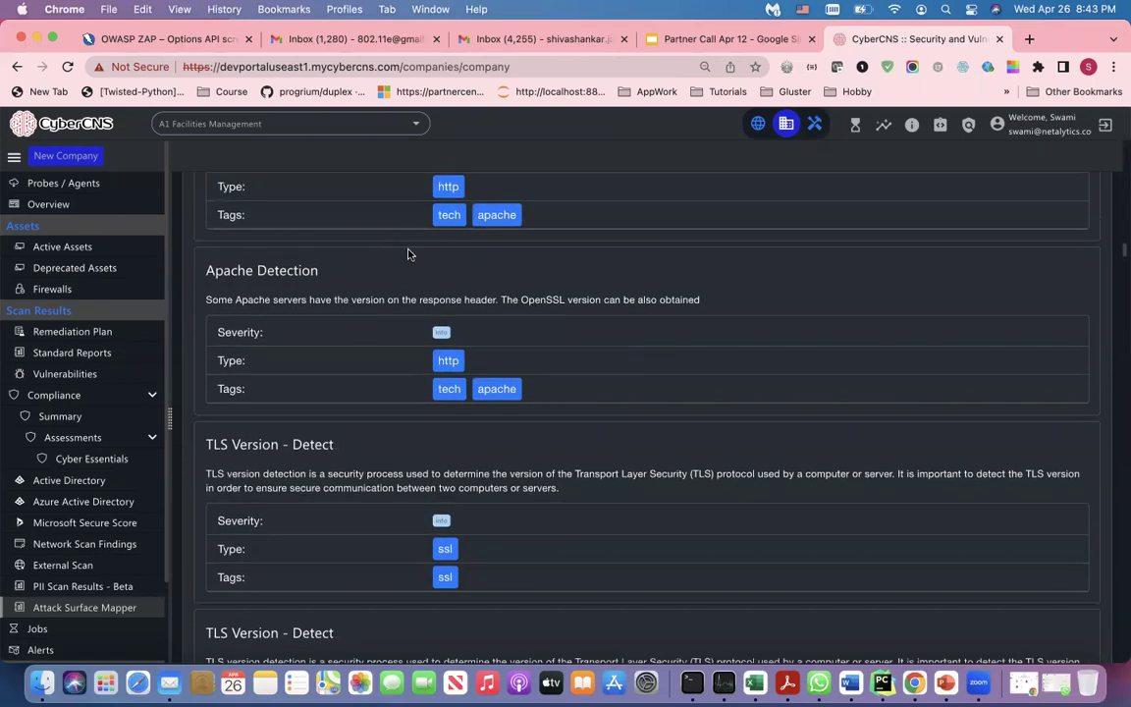
{"action": "scroll", "coordinate": [591, 315], "scroll_direction": "down", "scroll_amount": 6}
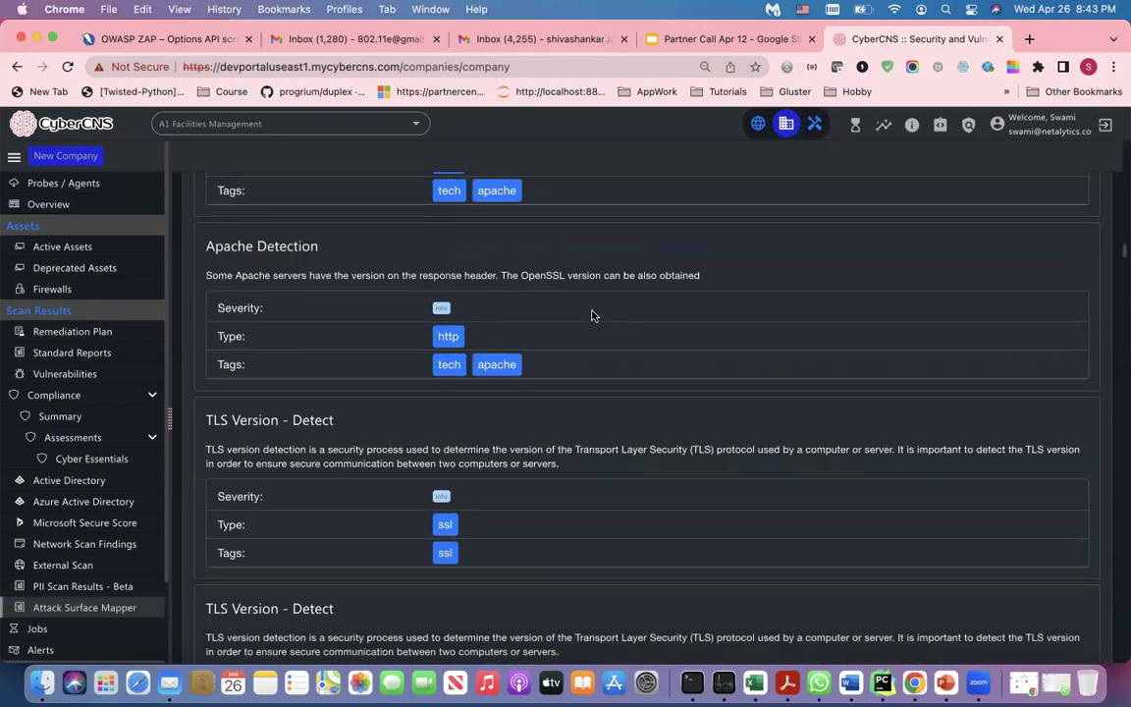
{"action": "scroll", "coordinate": [592, 315], "scroll_direction": "down", "scroll_amount": 6}
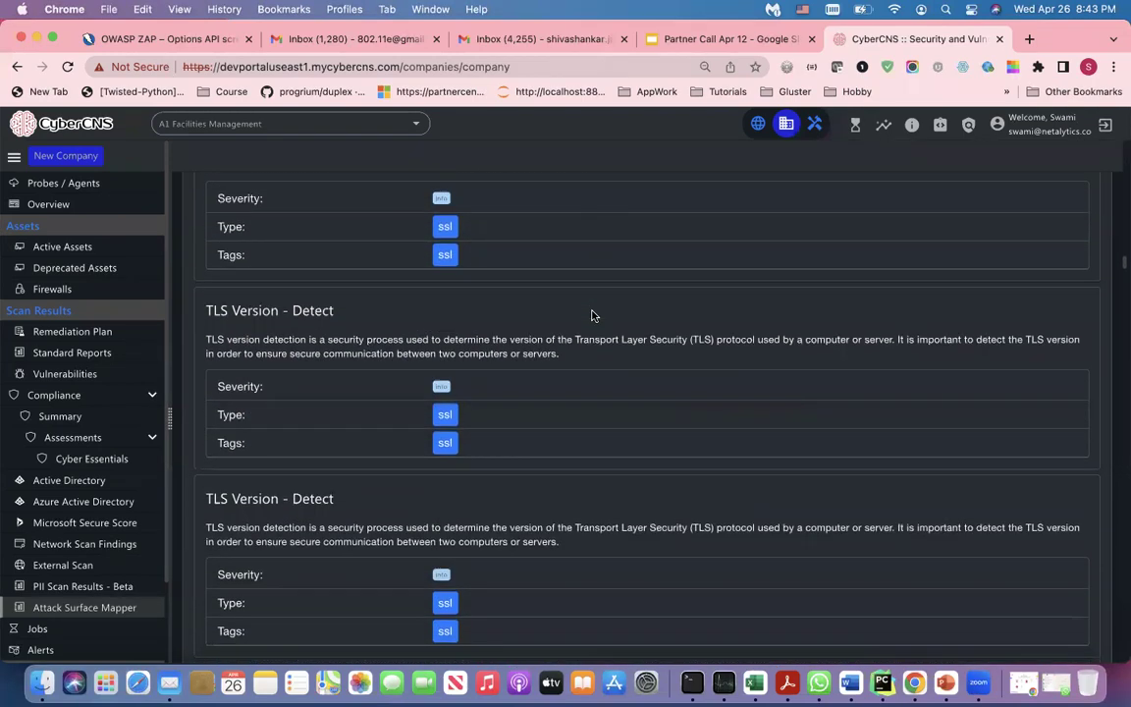
{"action": "scroll", "coordinate": [592, 315], "scroll_direction": "down", "scroll_amount": 10}
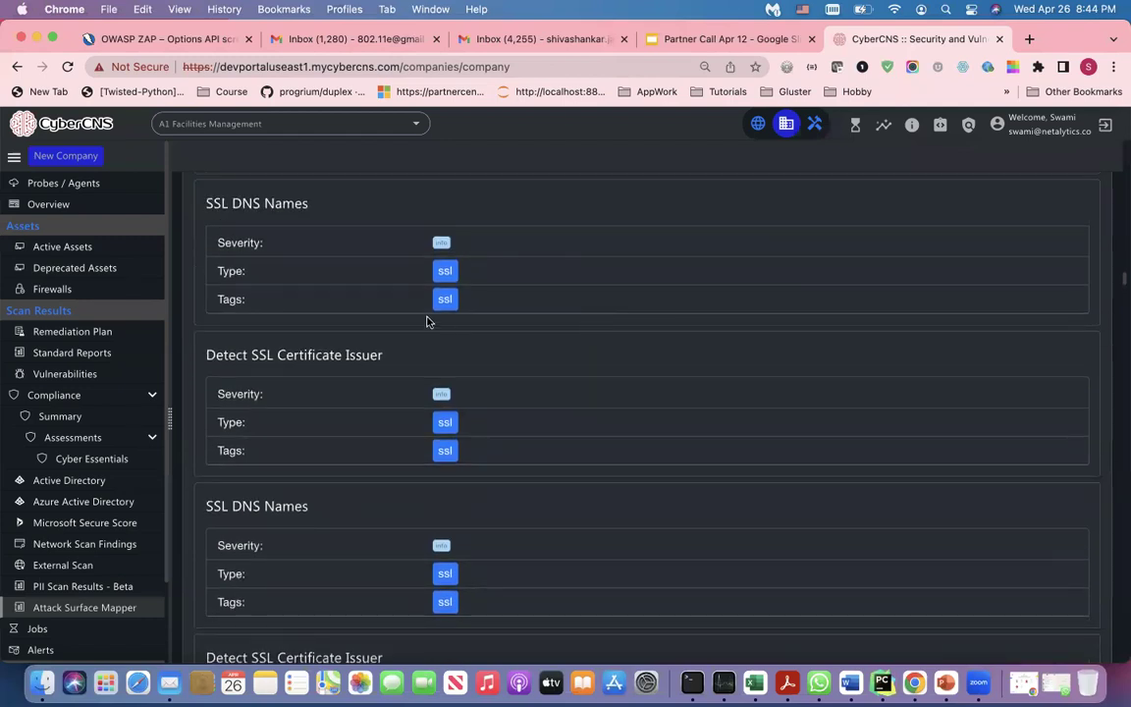
{"action": "scroll", "coordinate": [426, 354], "scroll_direction": "up", "scroll_amount": 2}
{"action": "scroll", "coordinate": [426, 357], "scroll_direction": "down", "scroll_amount": 12}
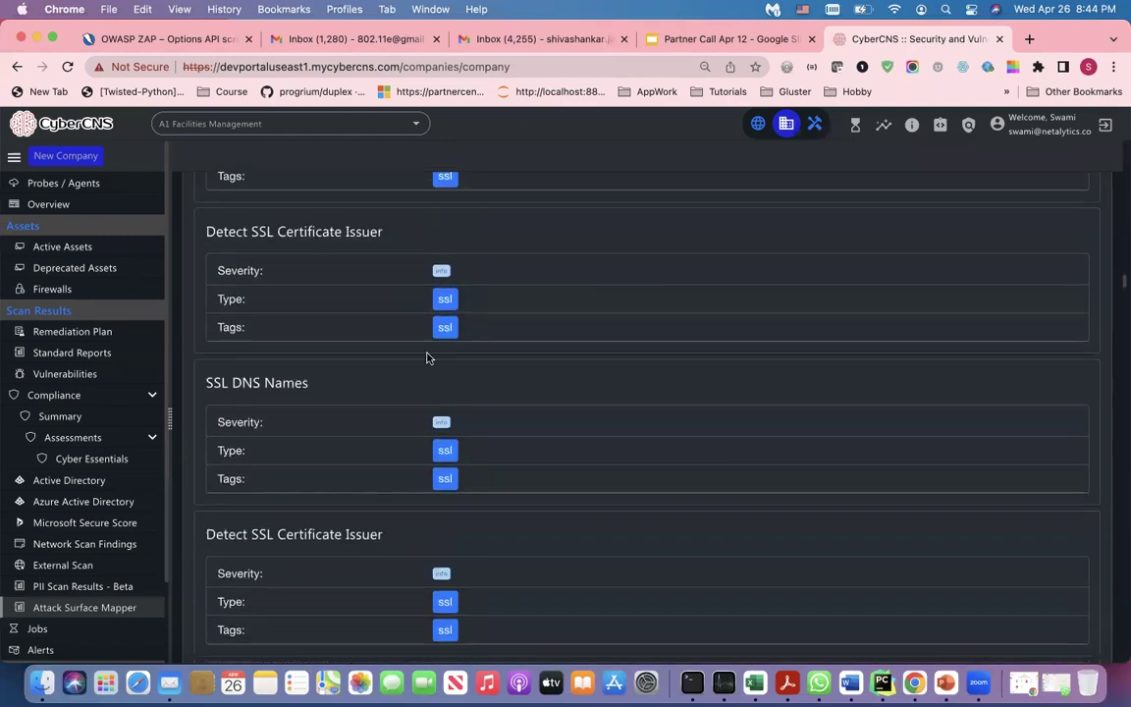
{"action": "scroll", "coordinate": [426, 357], "scroll_direction": "down", "scroll_amount": 15}
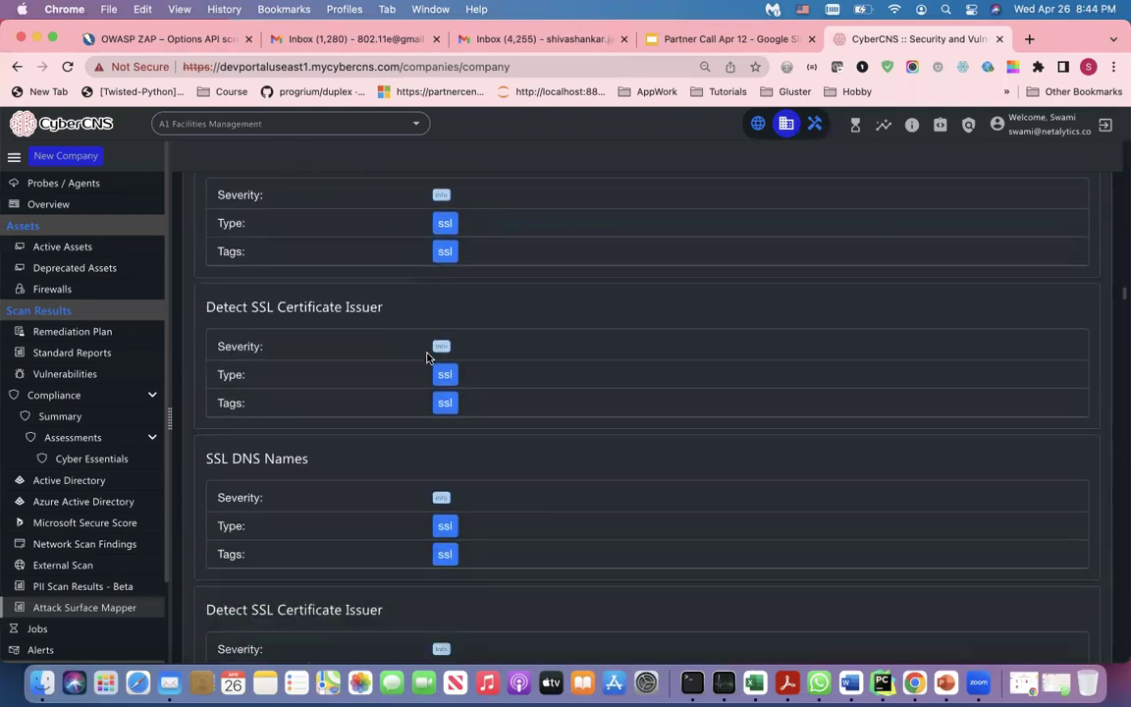
{"action": "scroll", "coordinate": [426, 358], "scroll_direction": "down", "scroll_amount": 15}
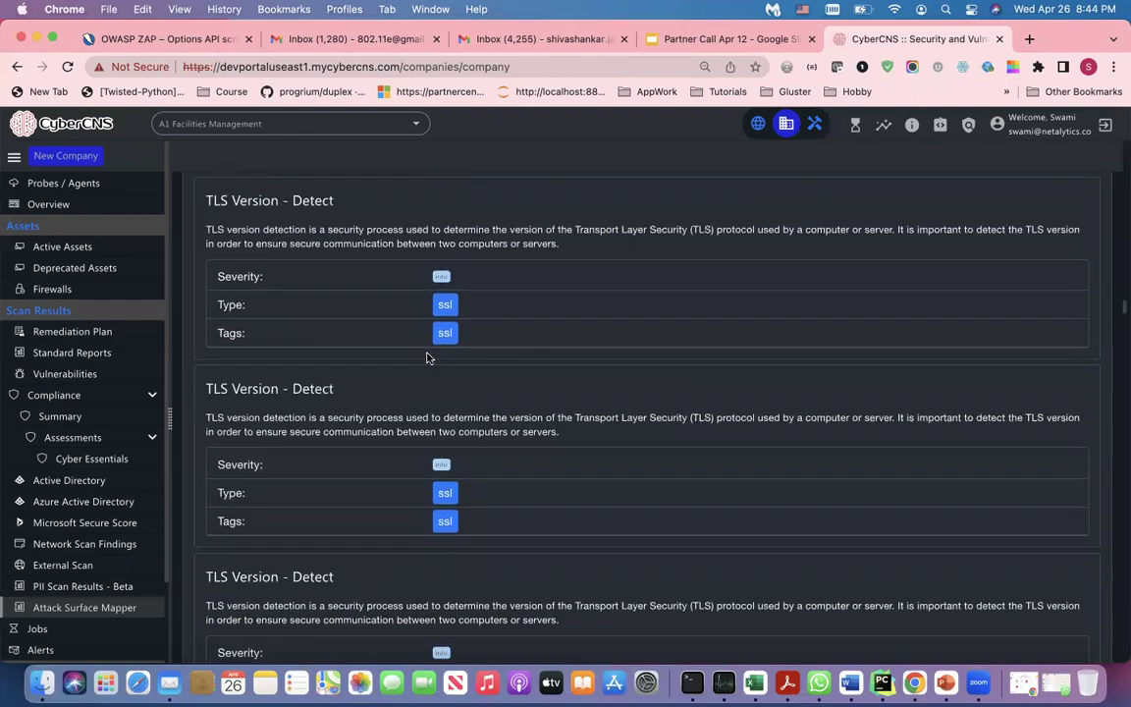
Inspect the Wappalyzer, Metatag CMS, Elementor Website Builder and Weak Cipher Suites detection findings
{"action": "scroll", "coordinate": [426, 358], "scroll_direction": "down", "scroll_amount": 5}
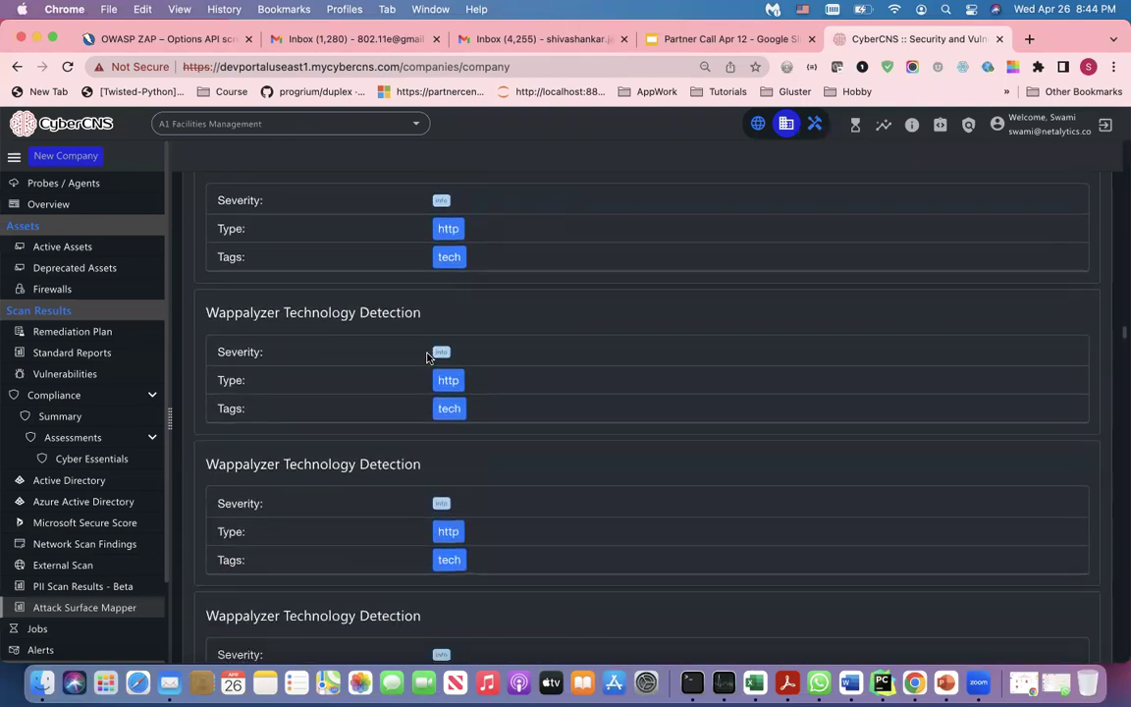
{"action": "scroll", "coordinate": [426, 357], "scroll_direction": "down", "scroll_amount": 10}
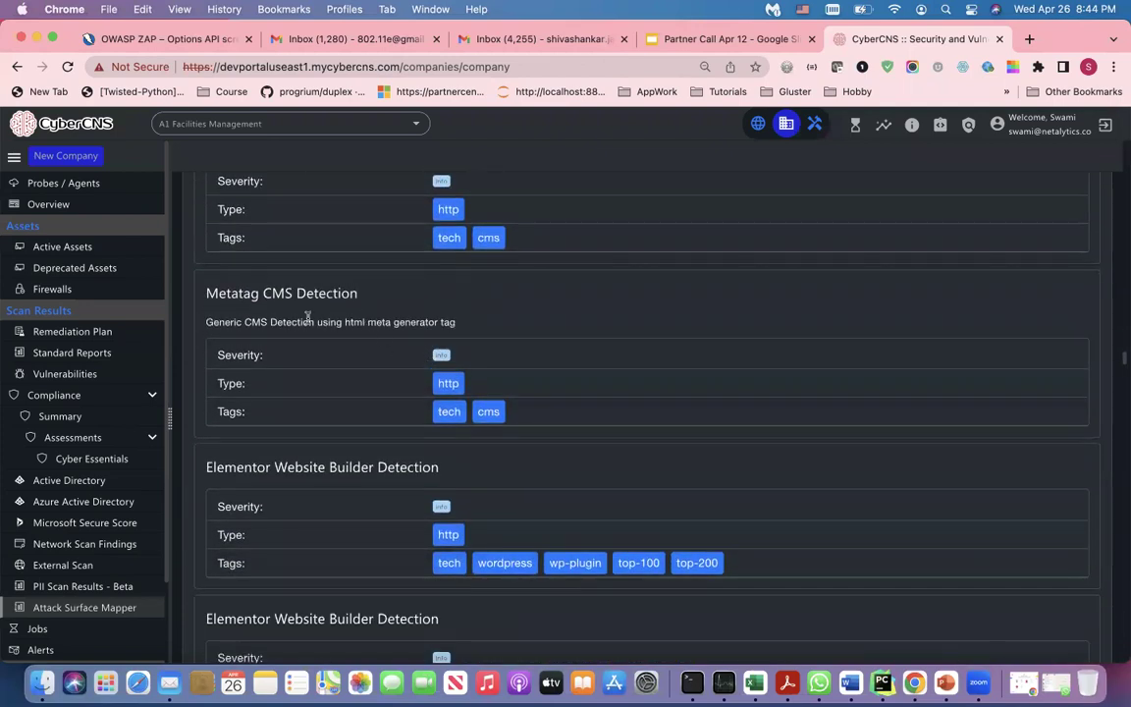
{"action": "scroll", "coordinate": [387, 344], "scroll_direction": "down", "scroll_amount": 5}
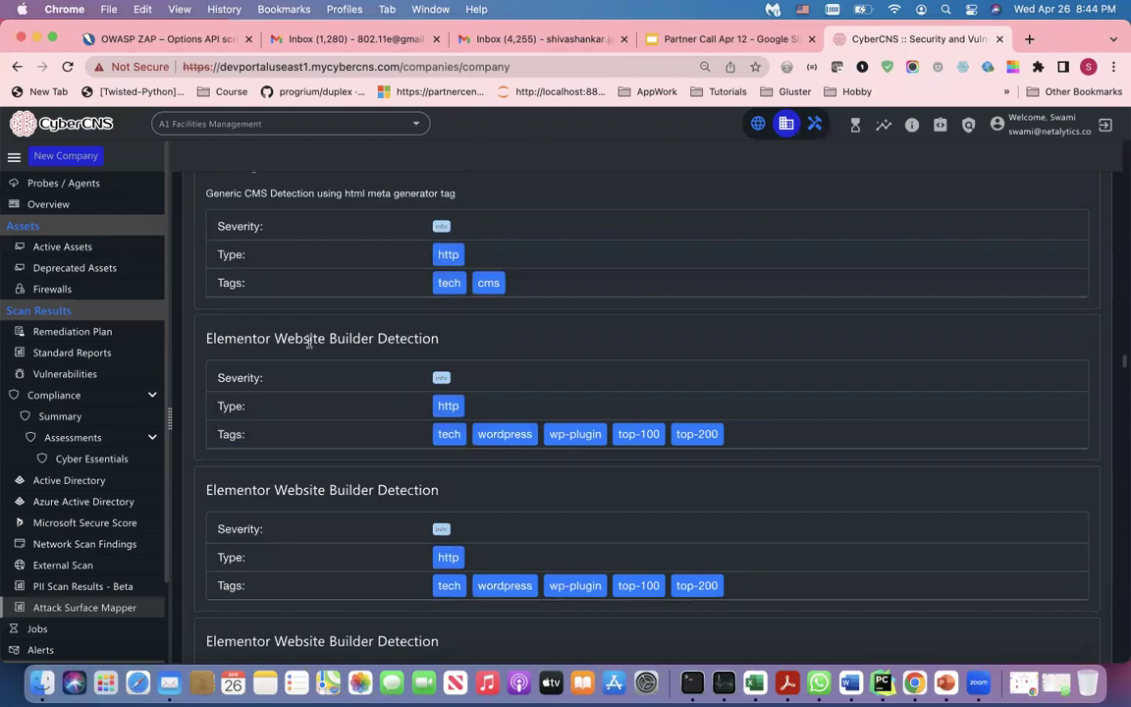
{"action": "scroll", "coordinate": [399, 346], "scroll_direction": "down", "scroll_amount": 2}
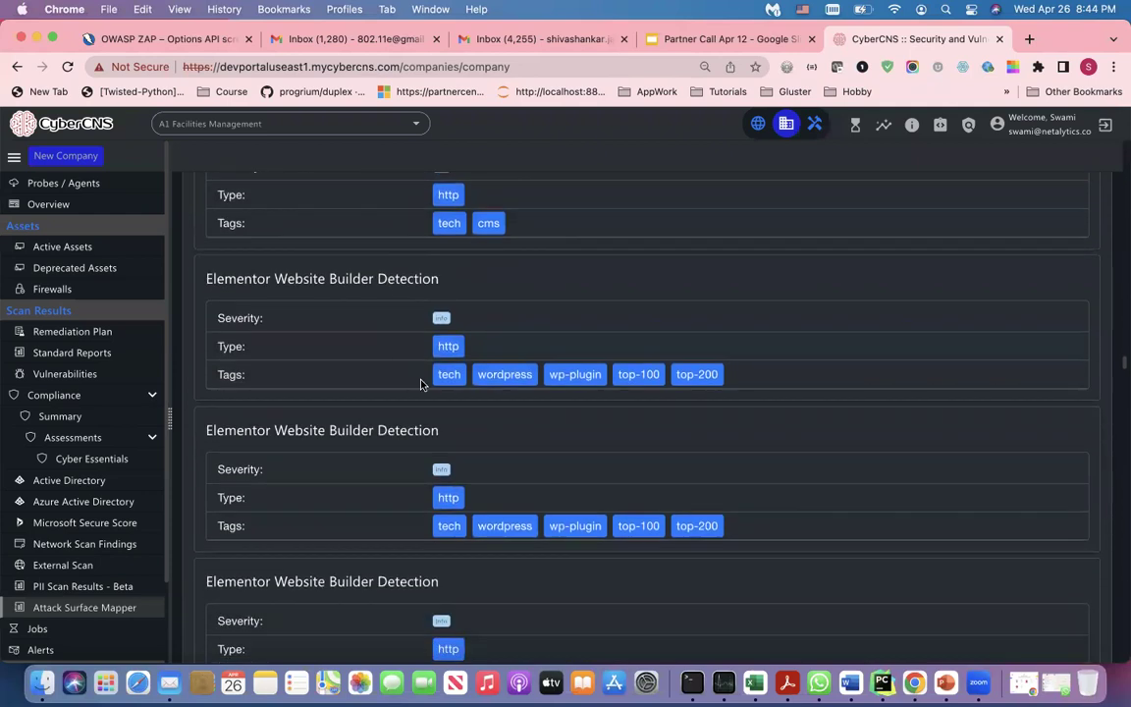
{"action": "scroll", "coordinate": [615, 386], "scroll_direction": "down", "scroll_amount": 5}
{"action": "scroll", "coordinate": [615, 386], "scroll_direction": "down", "scroll_amount": 1}
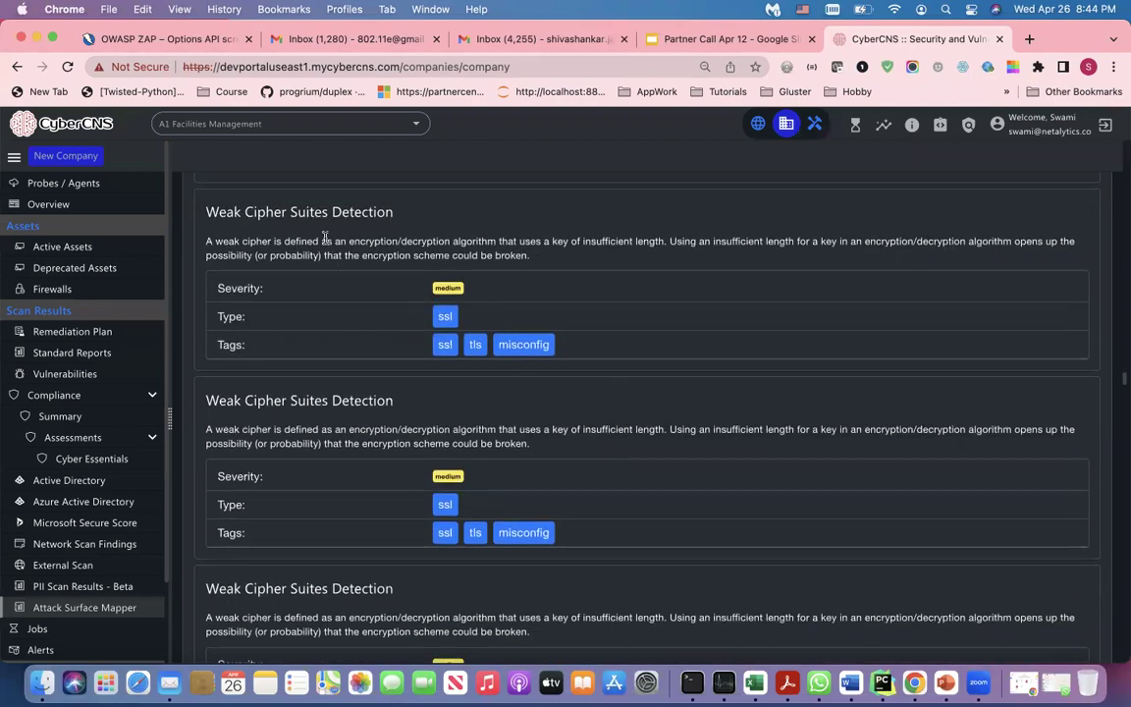
{"action": "scroll", "coordinate": [366, 235], "scroll_direction": "down", "scroll_amount": 8}
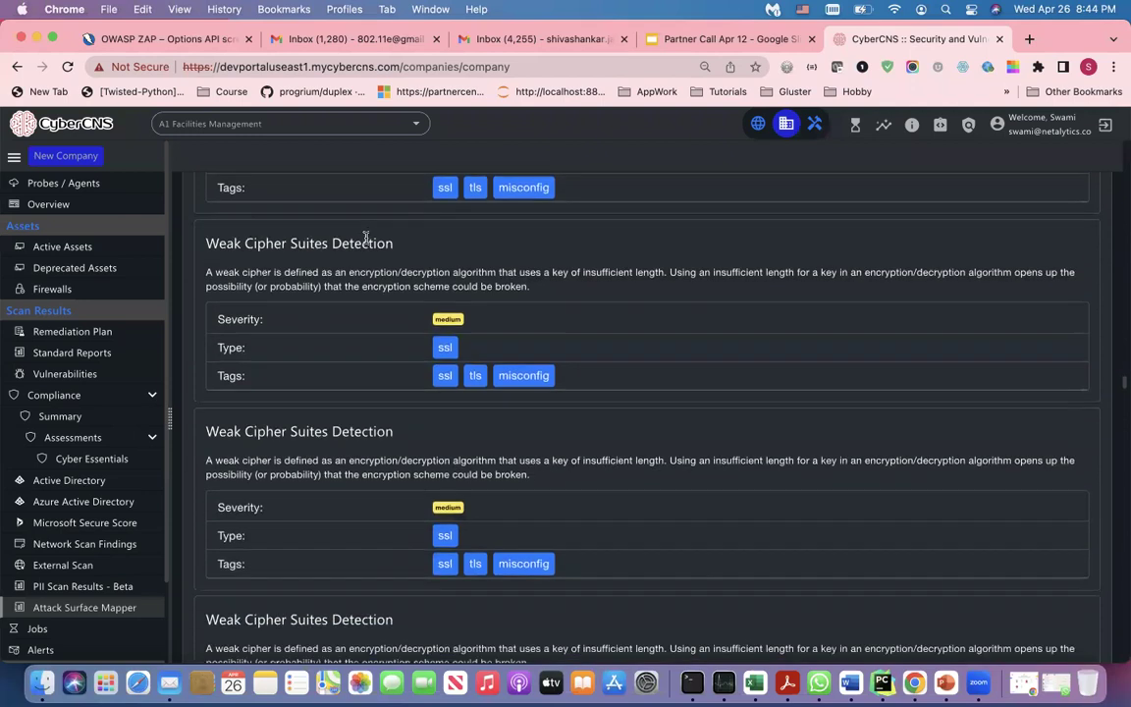
Look through the robots.txt, CNAME Fingerprint, old copyright dates, HTTP Missing Security Headers and DNS DMARC Detection findings
{"action": "scroll", "coordinate": [366, 242], "scroll_direction": "down", "scroll_amount": 1}
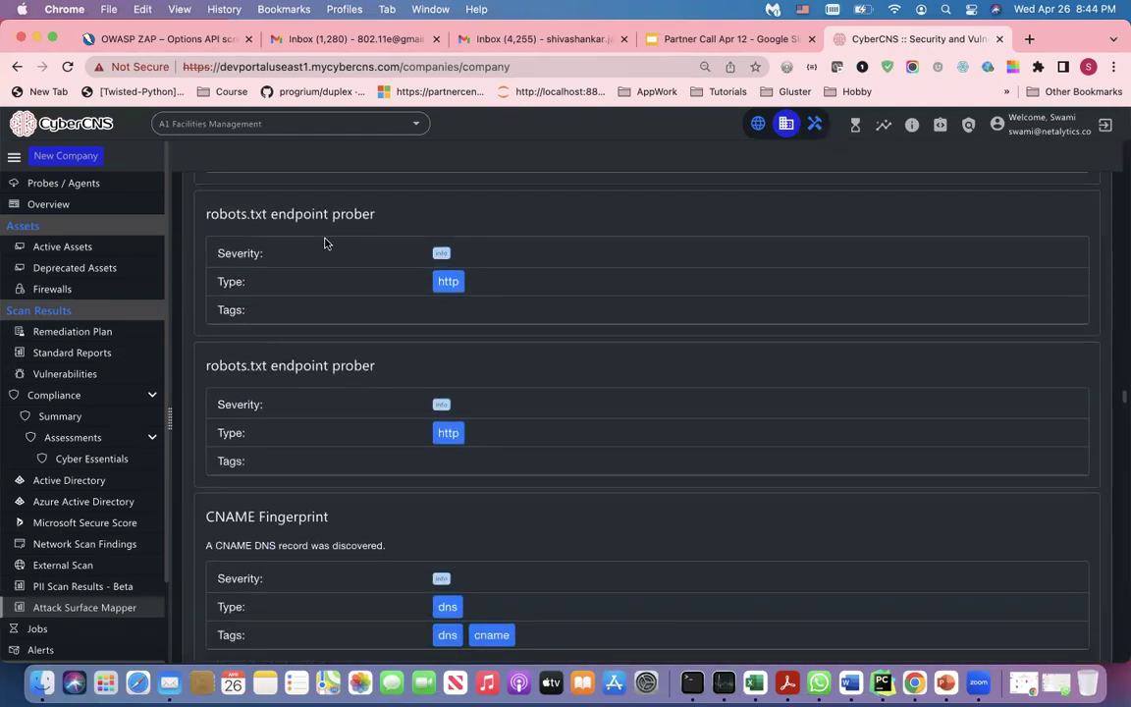
{"action": "scroll", "coordinate": [326, 242], "scroll_direction": "down", "scroll_amount": 6}
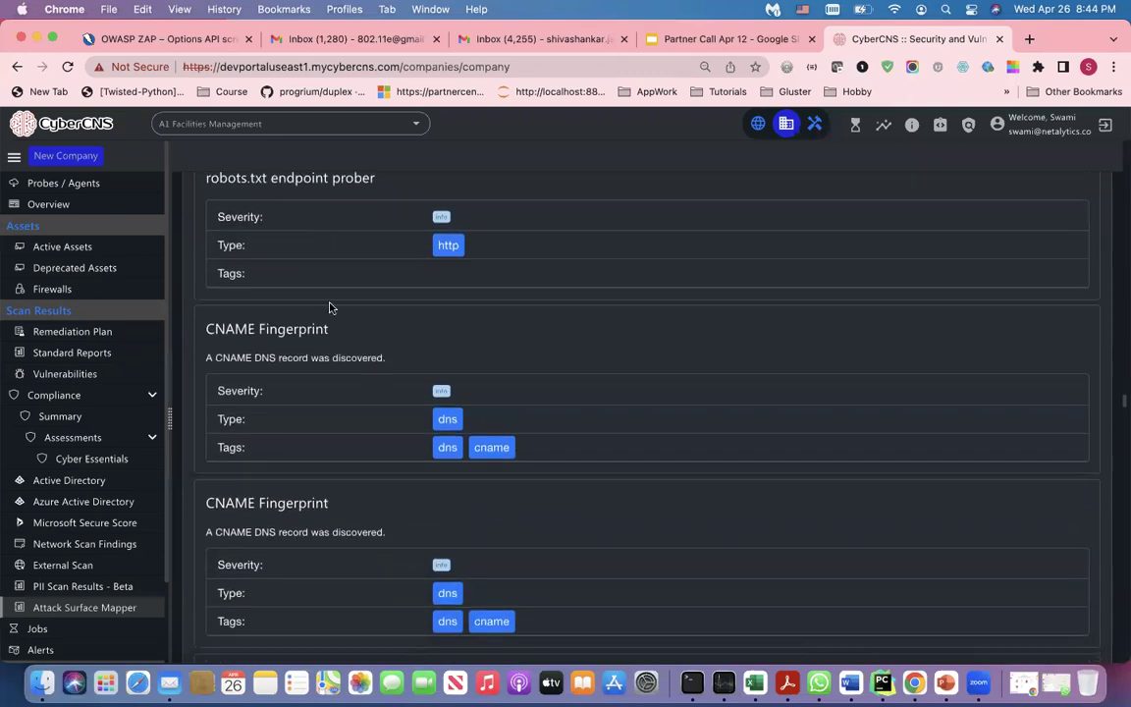
{"action": "scroll", "coordinate": [362, 360], "scroll_direction": "down", "scroll_amount": 7}
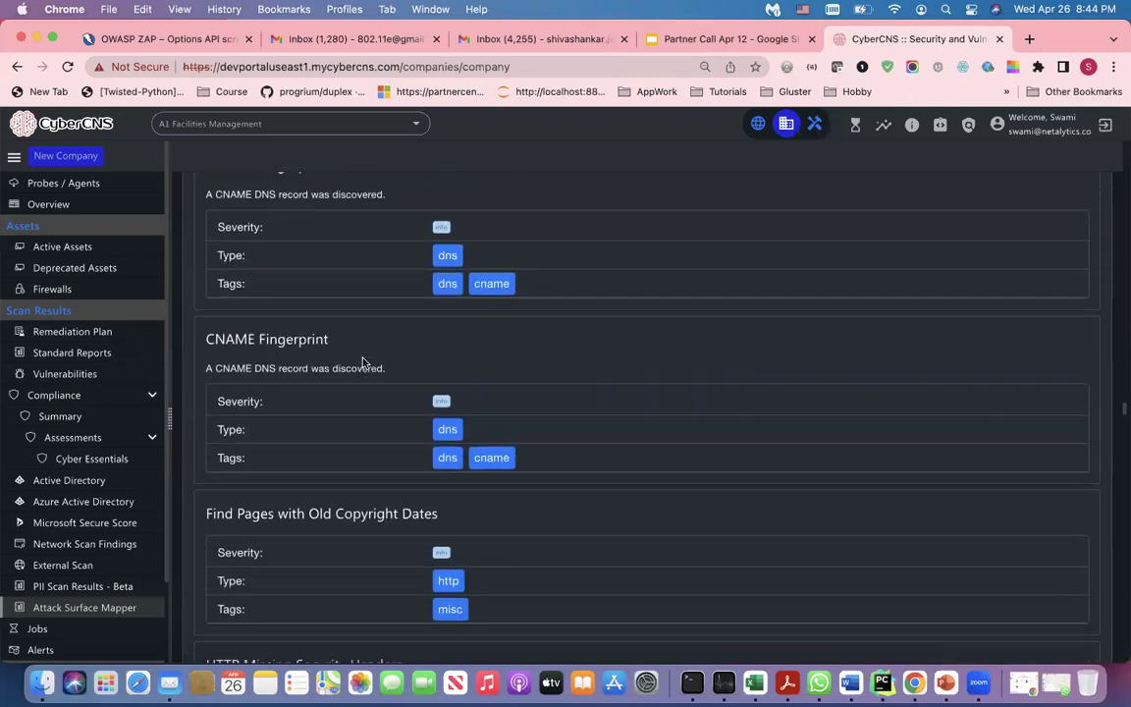
{"action": "scroll", "coordinate": [362, 362], "scroll_direction": "down", "scroll_amount": 6}
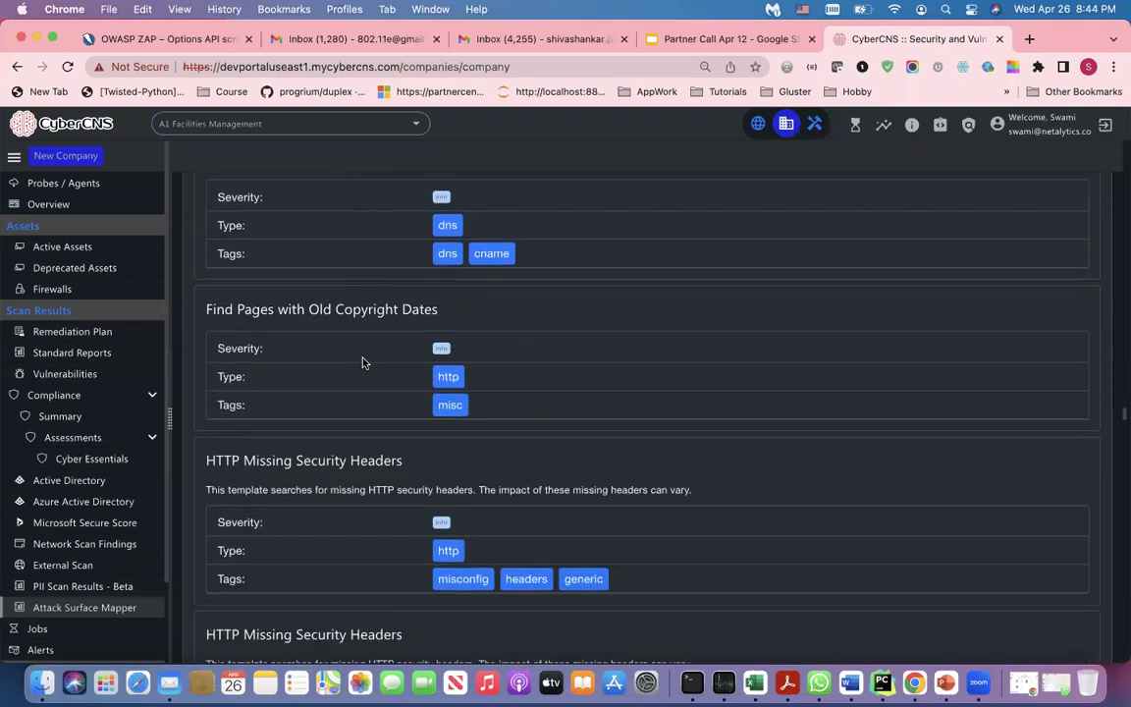
{"action": "scroll", "coordinate": [362, 362], "scroll_direction": "down", "scroll_amount": 3}
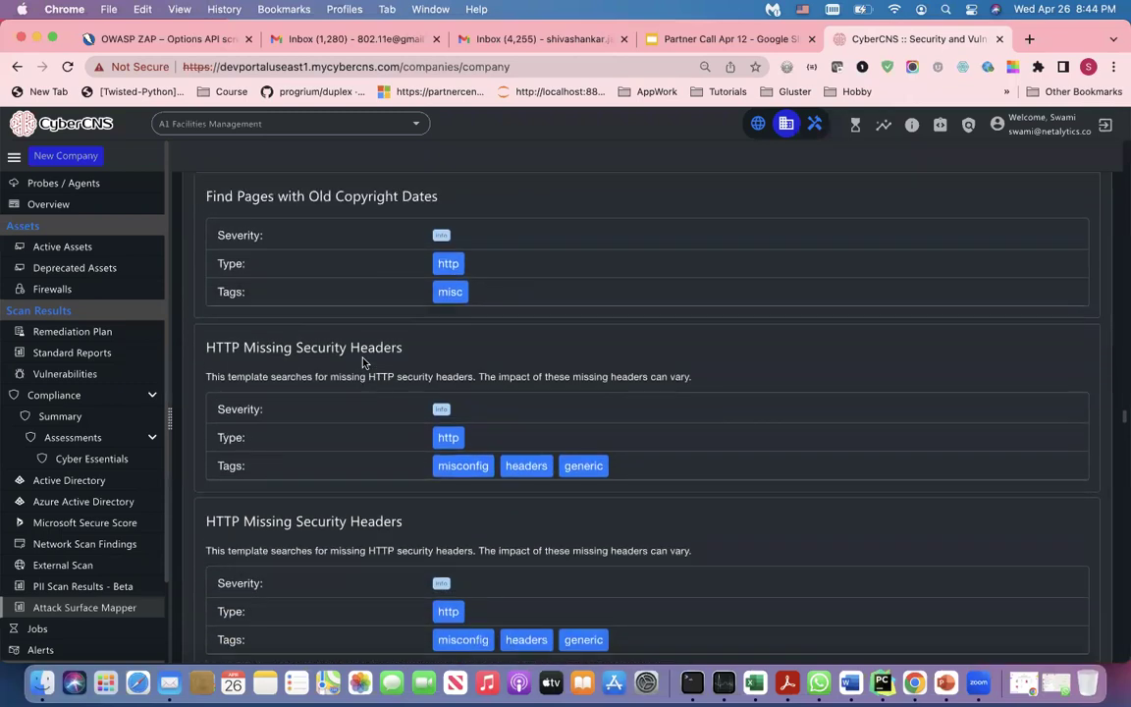
{"action": "scroll", "coordinate": [363, 362], "scroll_direction": "down", "scroll_amount": 5}
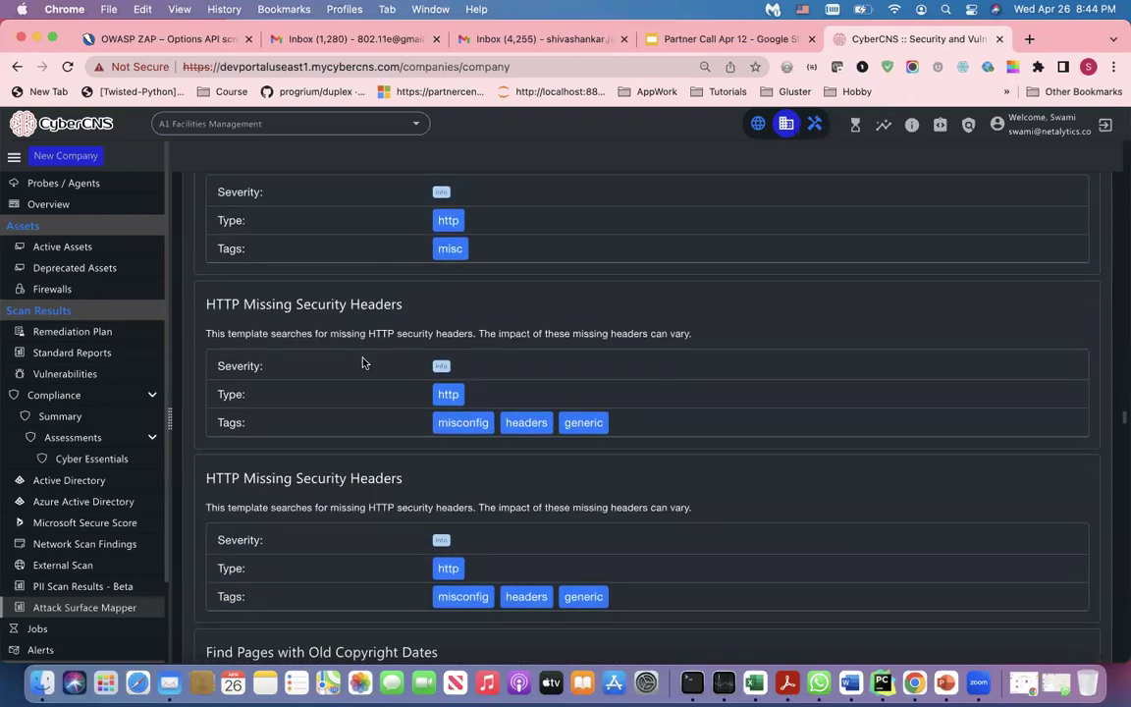
{"action": "scroll", "coordinate": [362, 363], "scroll_direction": "down", "scroll_amount": 8}
{"action": "scroll", "coordinate": [362, 363], "scroll_direction": "down", "scroll_amount": 5}
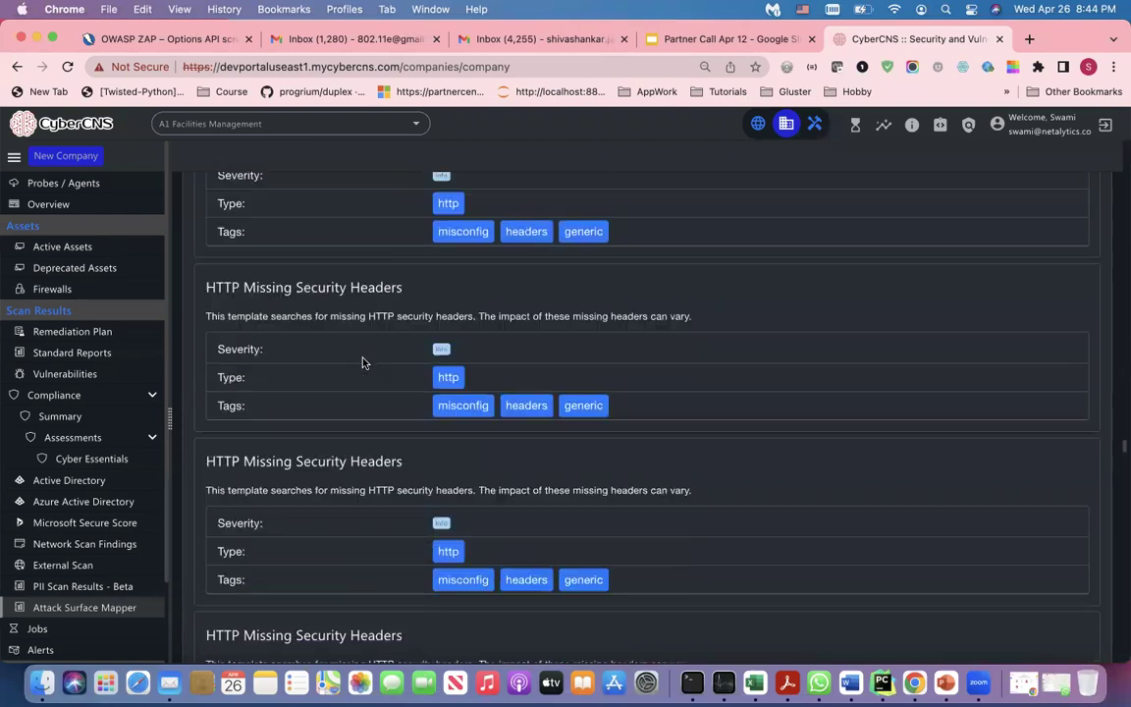
{"action": "scroll", "coordinate": [362, 361], "scroll_direction": "down", "scroll_amount": 5}
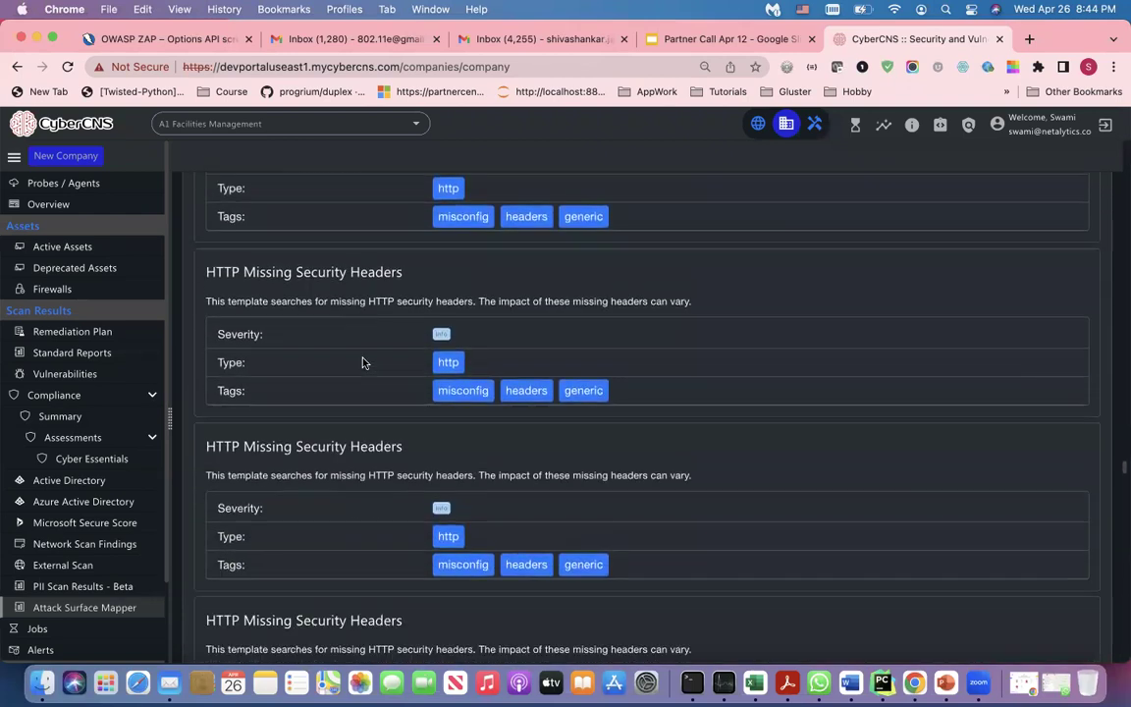
{"action": "scroll", "coordinate": [362, 359], "scroll_direction": "down", "scroll_amount": 5}
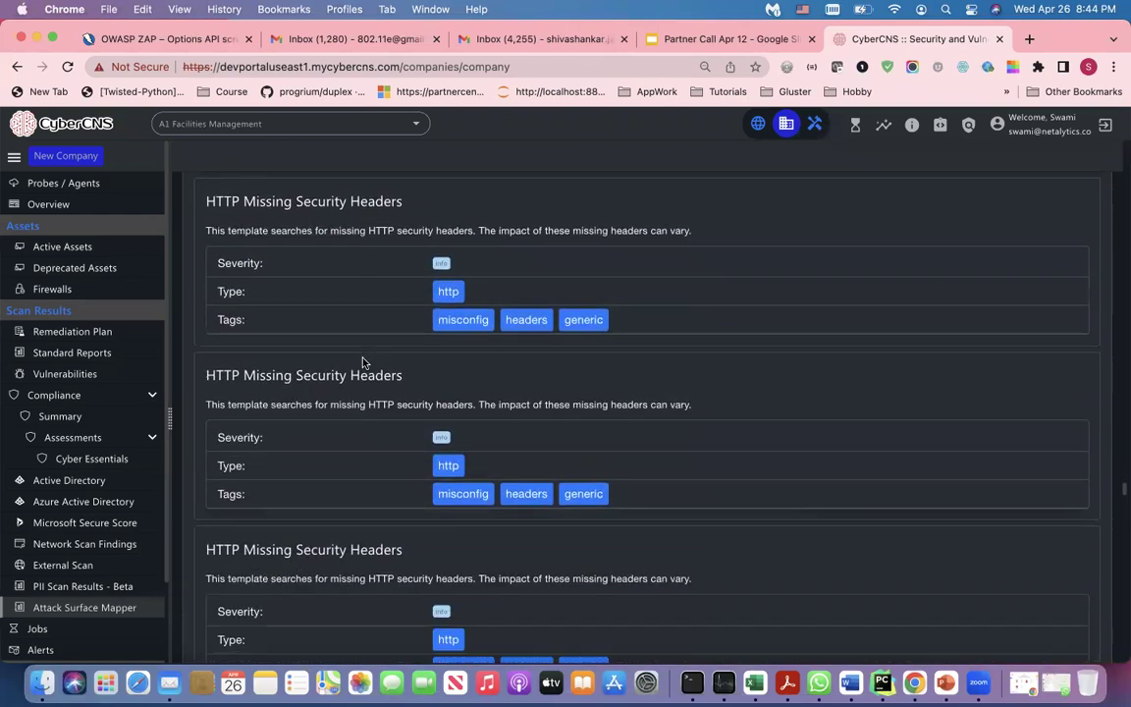
{"action": "scroll", "coordinate": [362, 363], "scroll_direction": "down", "scroll_amount": 5}
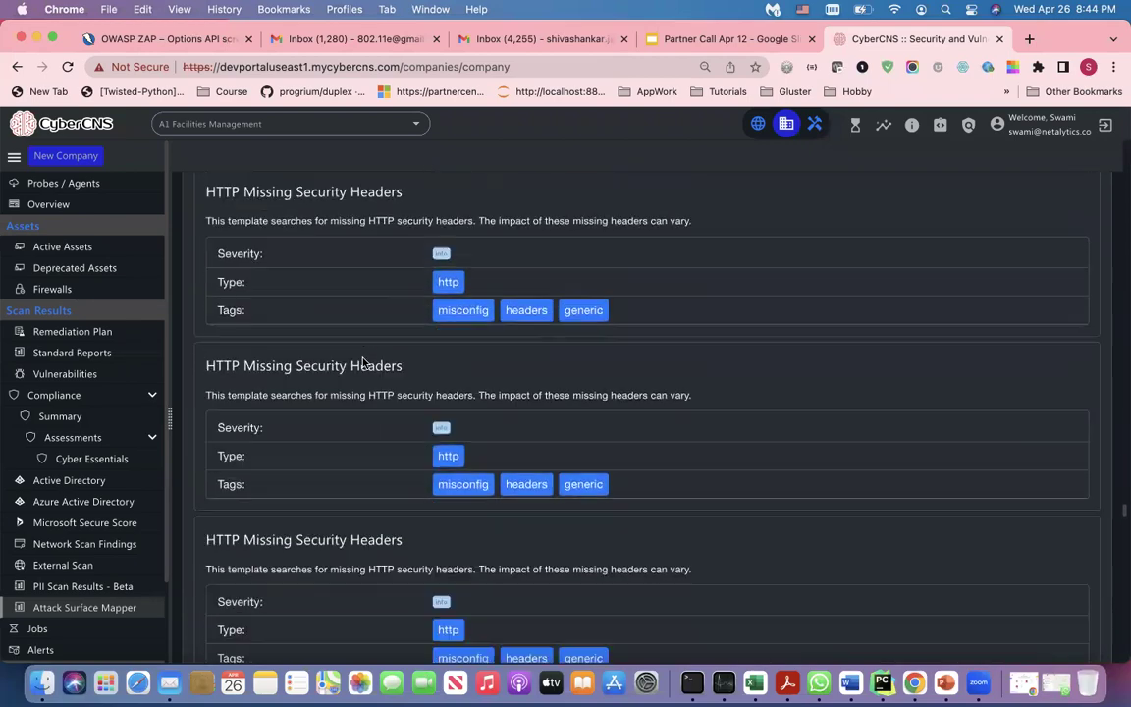
{"action": "scroll", "coordinate": [362, 361], "scroll_direction": "down", "scroll_amount": 7}
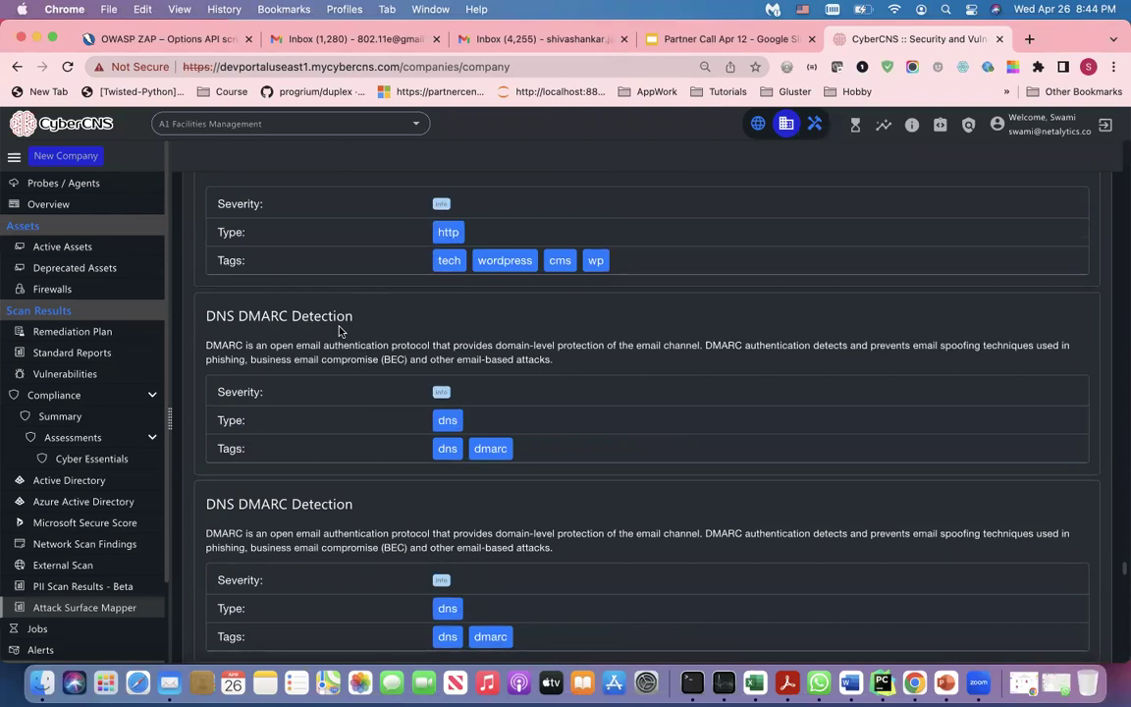
Look through the WordPress Detect, MX Record, DNS TXT Record, WAF and NS Record detection findings
{"action": "scroll", "coordinate": [344, 339], "scroll_direction": "down", "scroll_amount": 7}
{"action": "scroll", "coordinate": [339, 329], "scroll_direction": "down", "scroll_amount": 5}
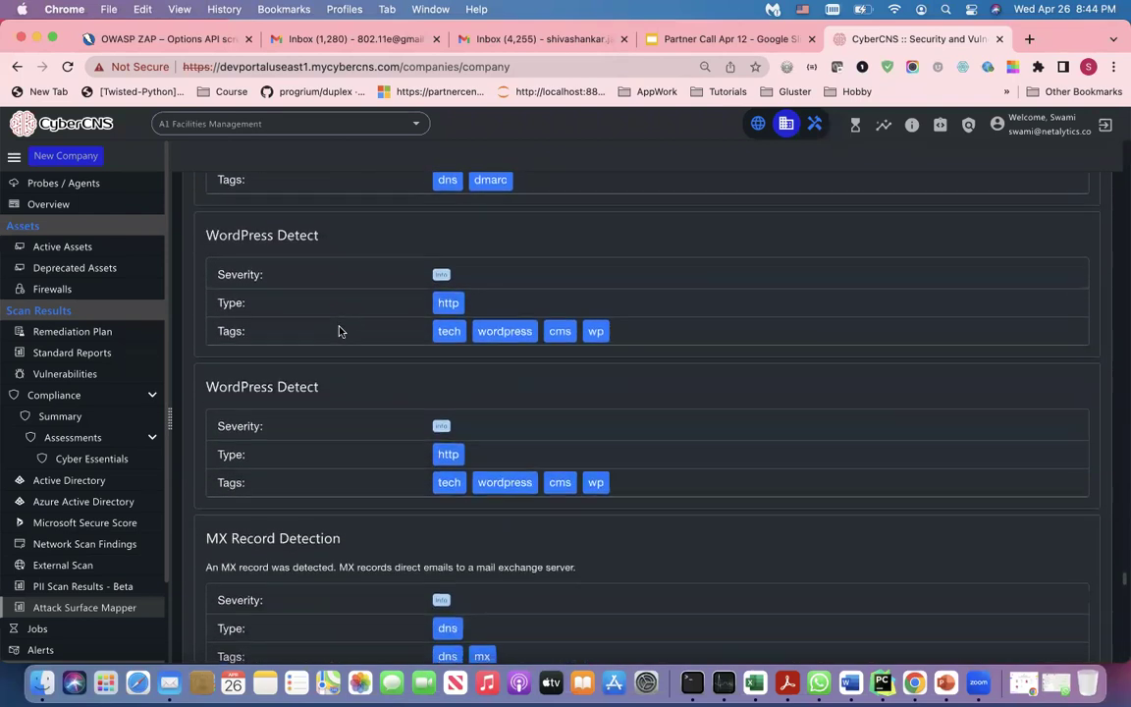
{"action": "scroll", "coordinate": [319, 244], "scroll_direction": "down", "scroll_amount": 8}
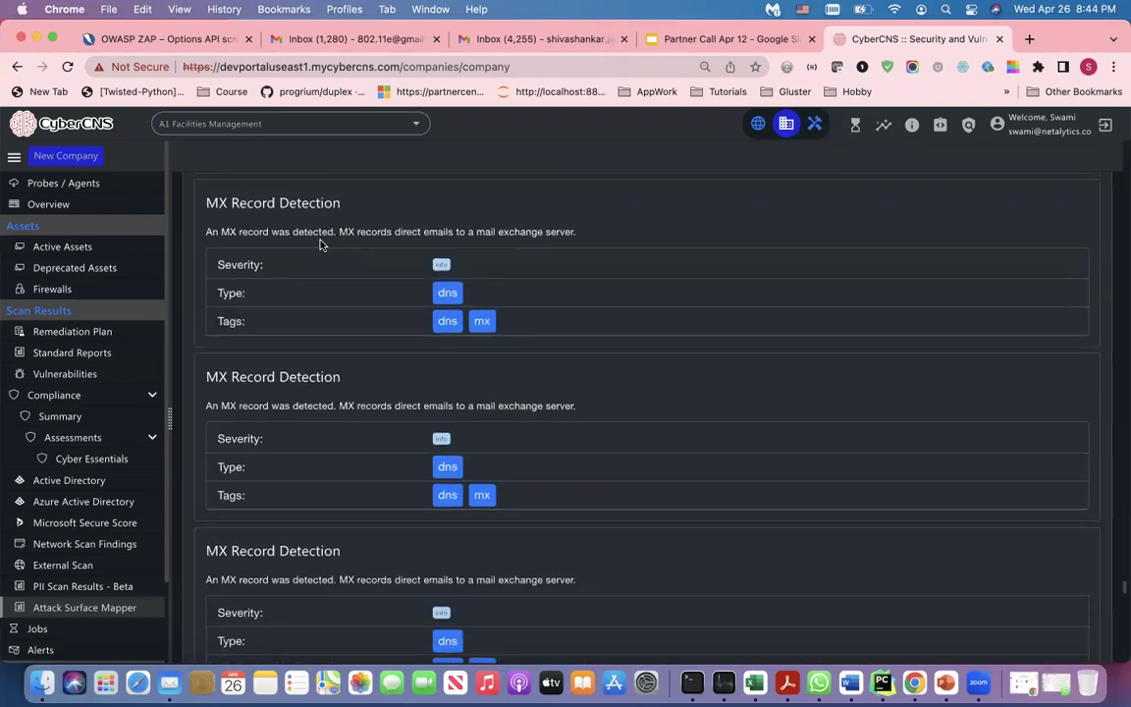
{"action": "scroll", "coordinate": [334, 318], "scroll_direction": "down", "scroll_amount": 15}
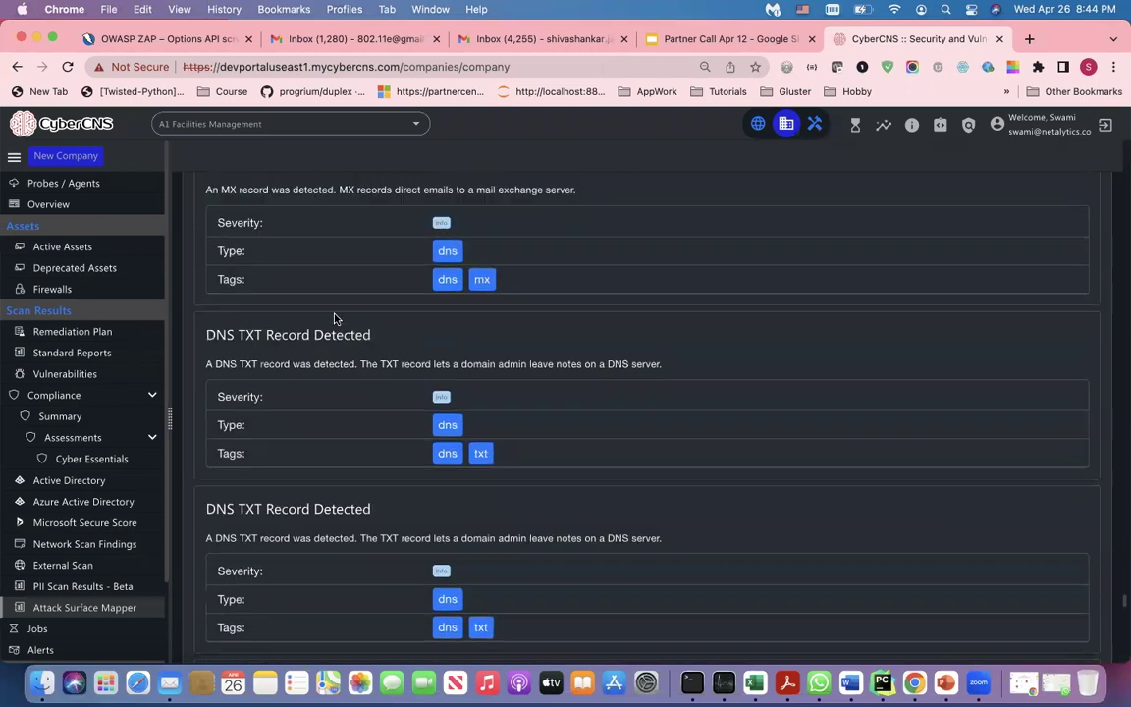
{"action": "scroll", "coordinate": [333, 318], "scroll_direction": "down", "scroll_amount": 15}
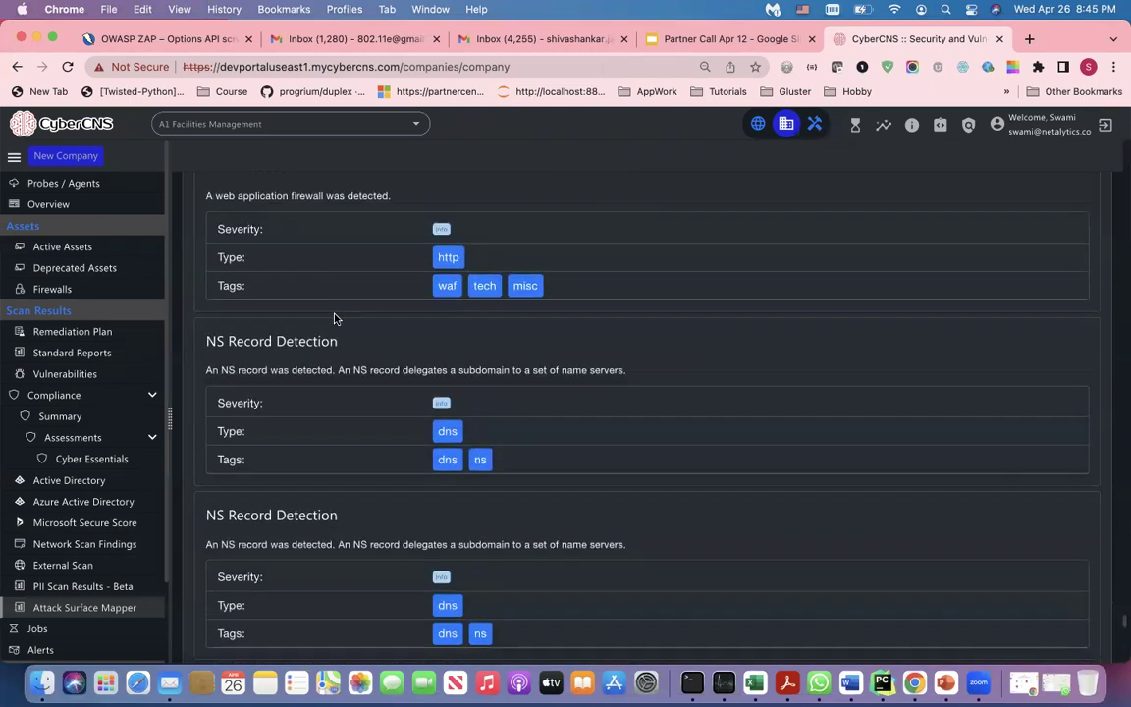
{"action": "scroll", "coordinate": [334, 318], "scroll_direction": "down", "scroll_amount": 4}
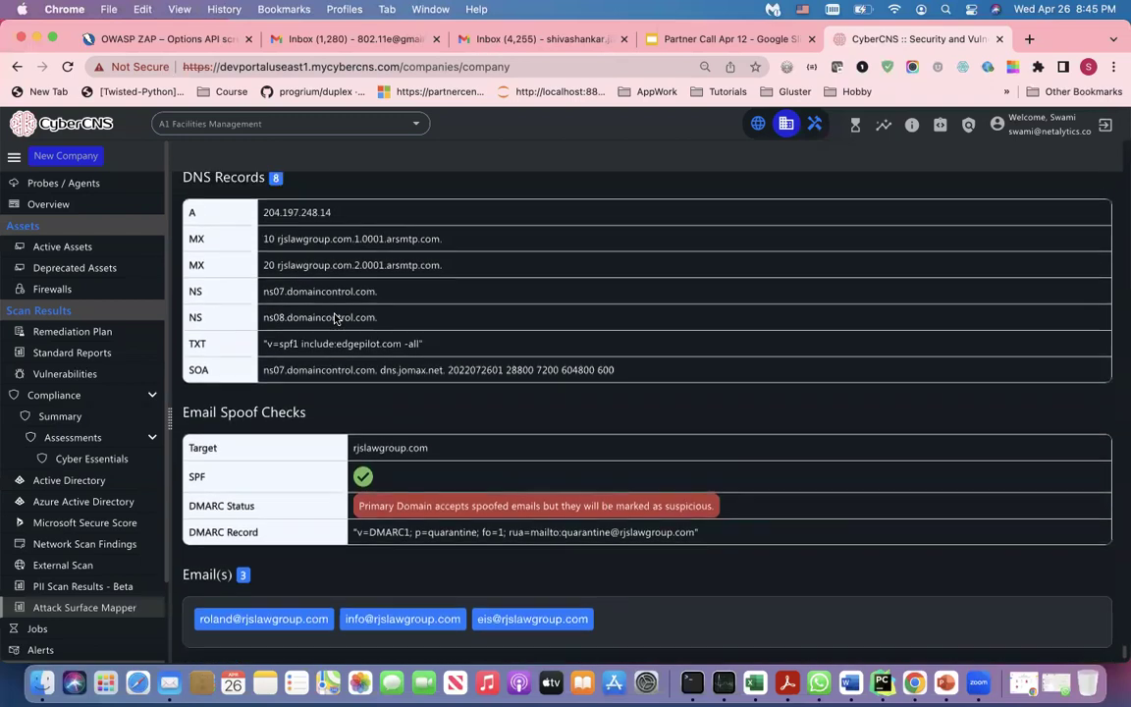
Review the open ports and protocols of target IPs 172.67.11.11, 104.22.8.201 and 104.22.9.201
{"action": "scroll", "coordinate": [333, 318], "scroll_direction": "up", "scroll_amount": 13}
{"action": "scroll", "coordinate": [329, 314], "scroll_direction": "down", "scroll_amount": 2}
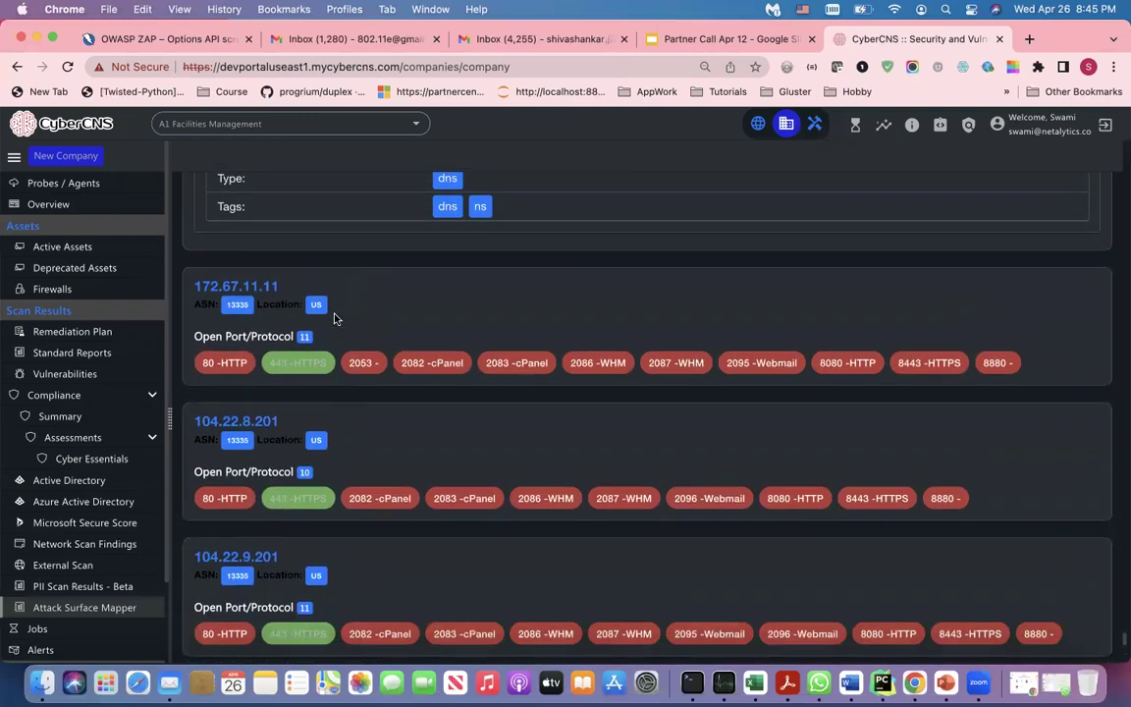
{"action": "scroll", "coordinate": [324, 314], "scroll_direction": "down", "scroll_amount": 3}
{"action": "scroll", "coordinate": [322, 315], "scroll_direction": "down", "scroll_amount": 3}
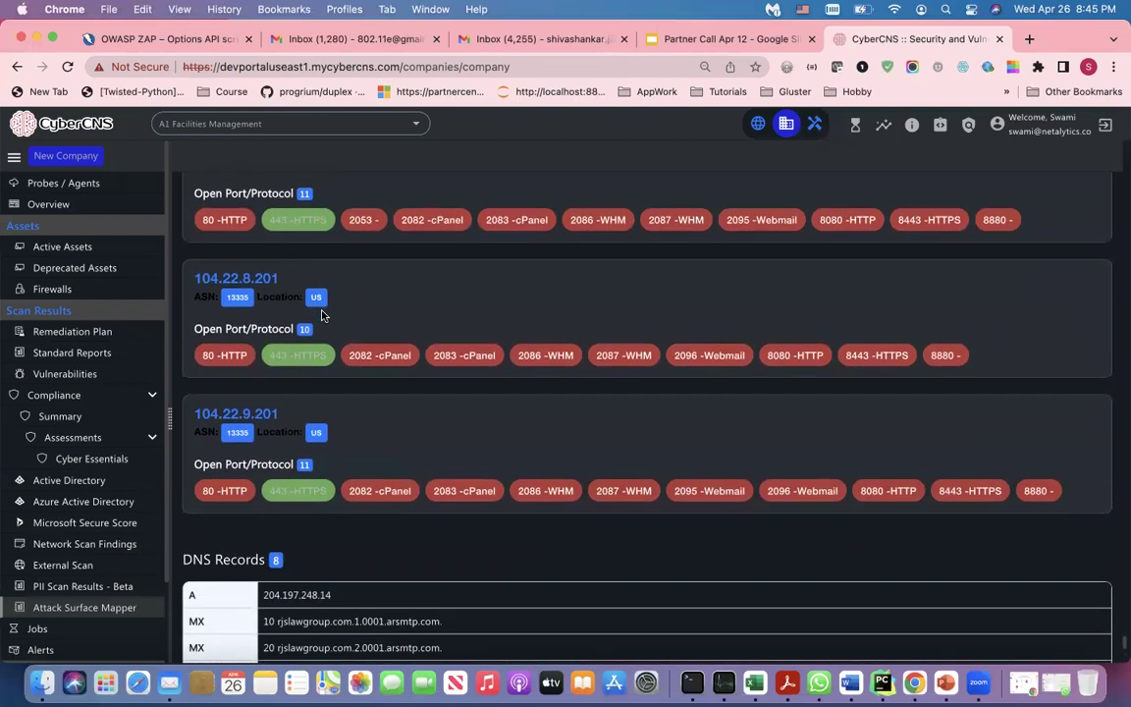
{"action": "scroll", "coordinate": [322, 315], "scroll_direction": "up", "scroll_amount": 2}
{"action": "scroll", "coordinate": [322, 315], "scroll_direction": "down", "scroll_amount": 1}
Examine the DNS records and the SPF and DMARC results of the email spoof checks for rjslawgroup.com
{"action": "scroll", "coordinate": [322, 315], "scroll_direction": "down", "scroll_amount": 5}
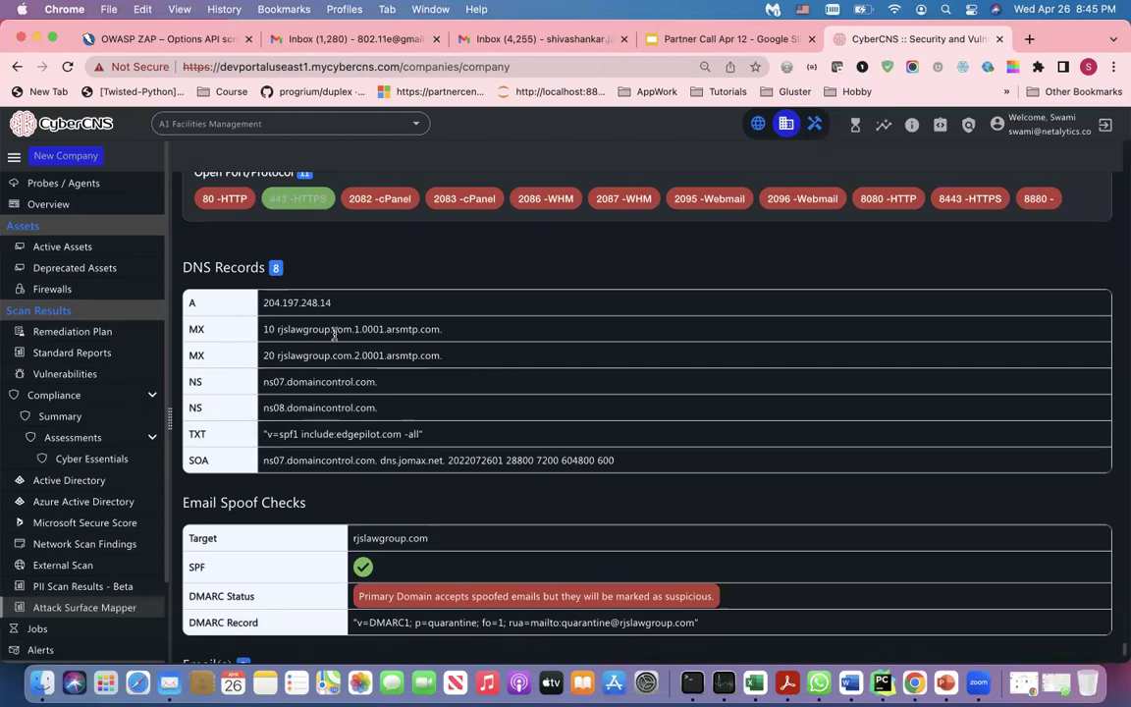
{"action": "scroll", "coordinate": [354, 349], "scroll_direction": "down", "scroll_amount": 1}
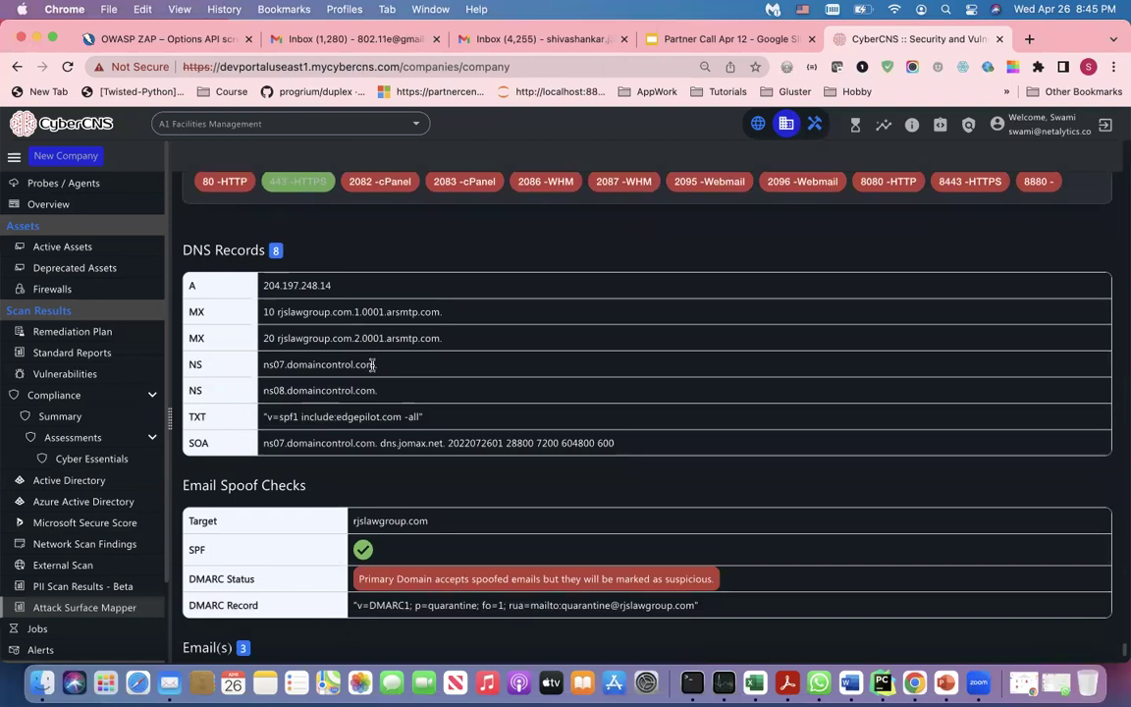
{"action": "scroll", "coordinate": [372, 365], "scroll_direction": "down", "scroll_amount": 2}
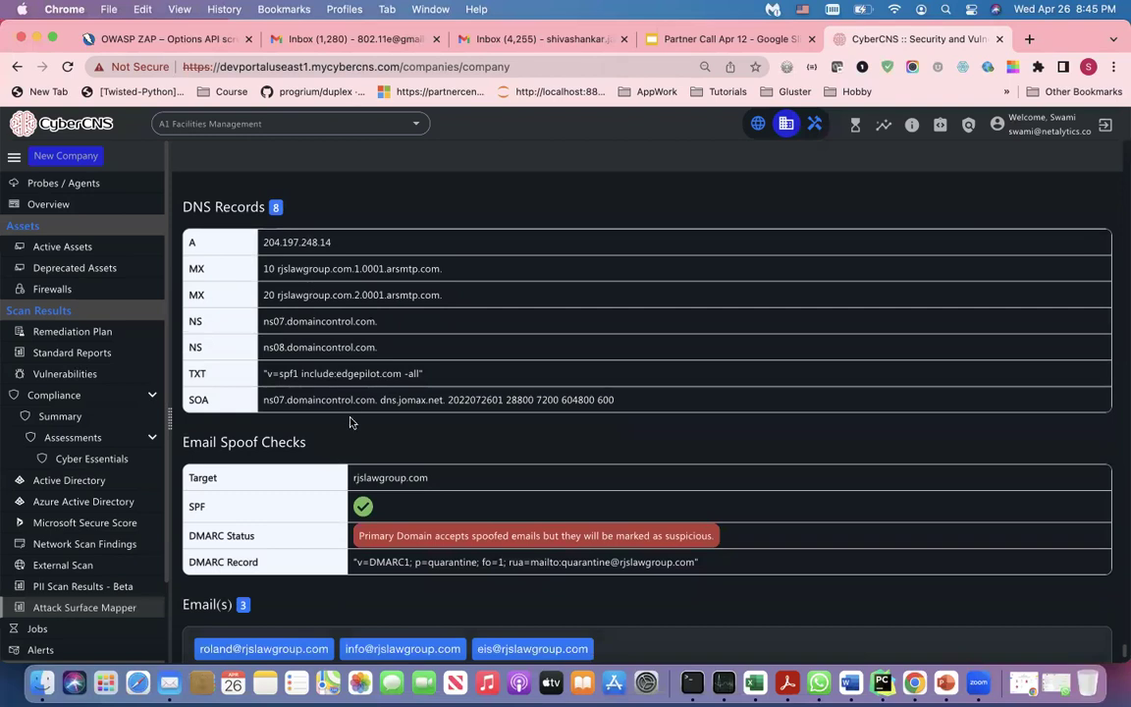
{"action": "scroll", "coordinate": [373, 385], "scroll_direction": "down", "scroll_amount": 6}
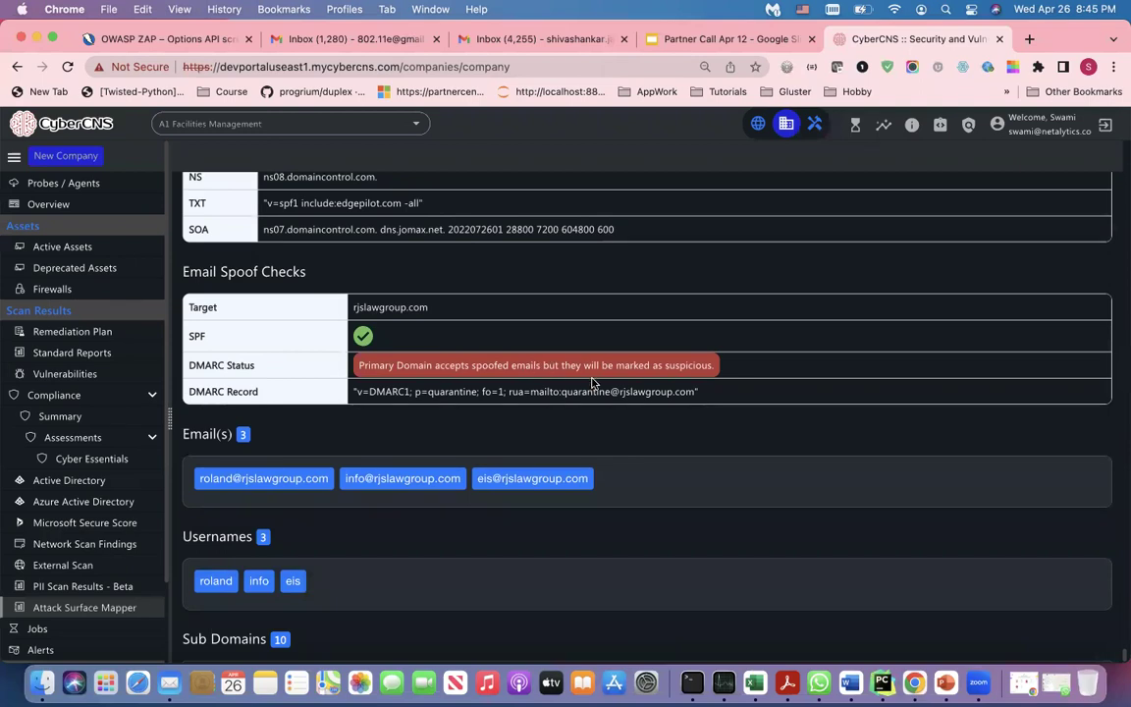
{"action": "scroll", "coordinate": [592, 382], "scroll_direction": "down", "scroll_amount": 1}
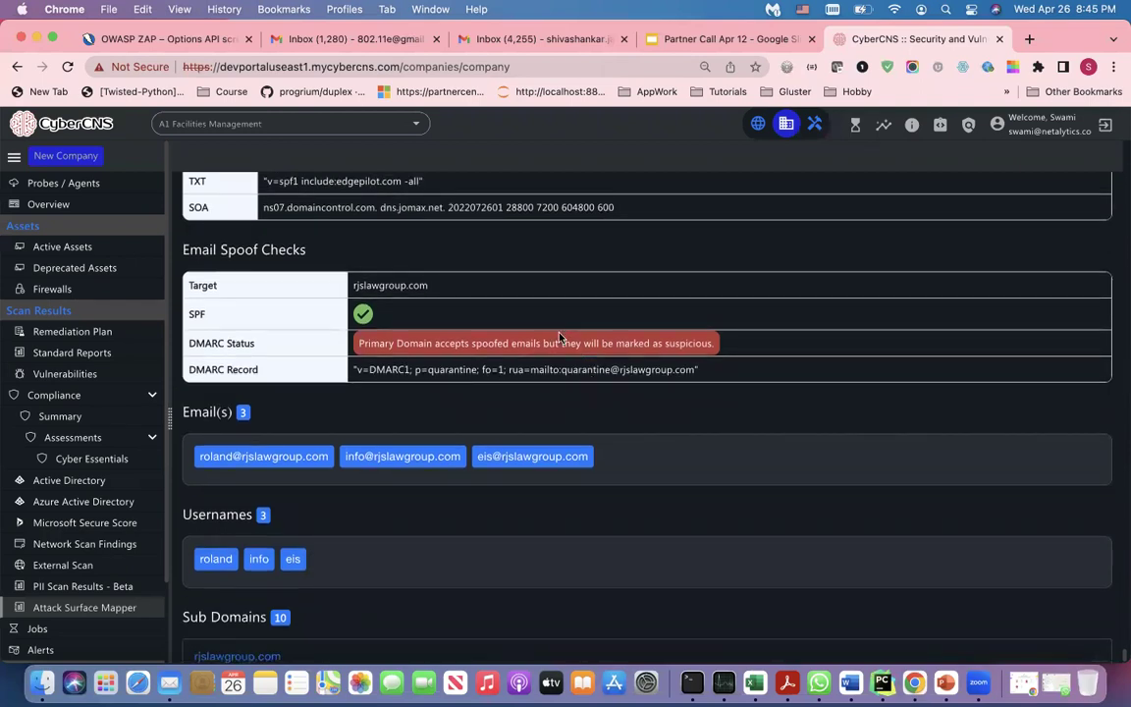
{"action": "scroll", "coordinate": [592, 392], "scroll_direction": "down", "scroll_amount": 2}
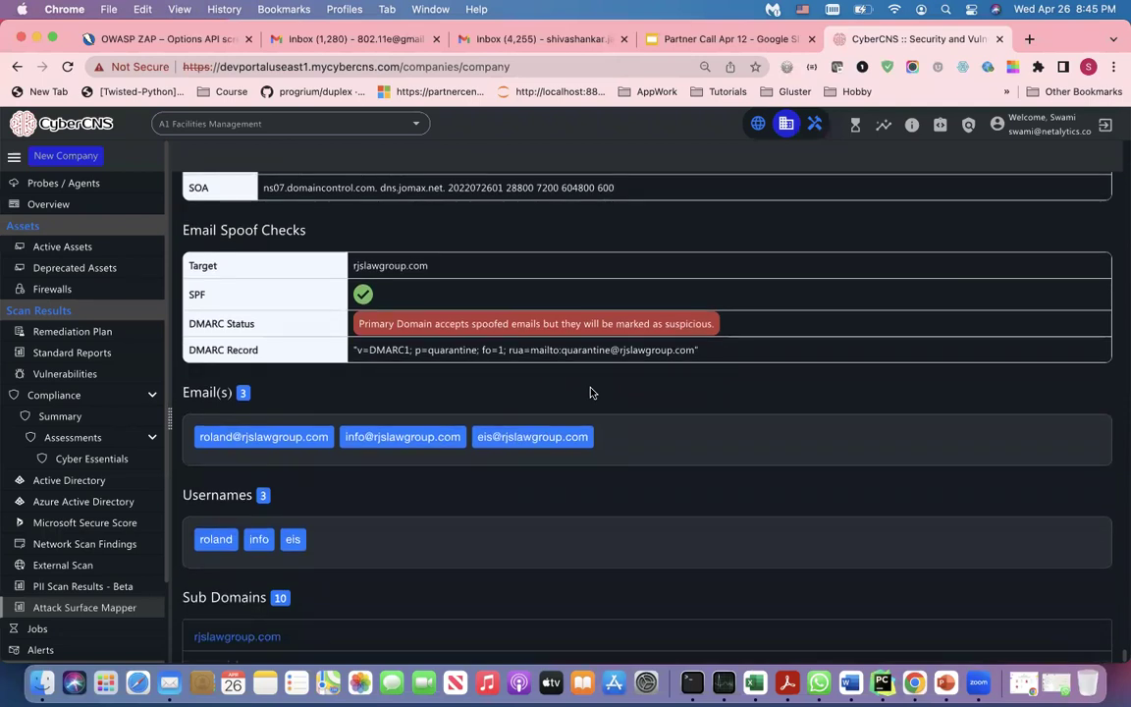
Inspect the discovered emails, usernames and the full list of subdomains for rjslawgroup.com
{"action": "scroll", "coordinate": [592, 392], "scroll_direction": "down", "scroll_amount": 1}
{"action": "scroll", "coordinate": [592, 391], "scroll_direction": "down", "scroll_amount": 1}
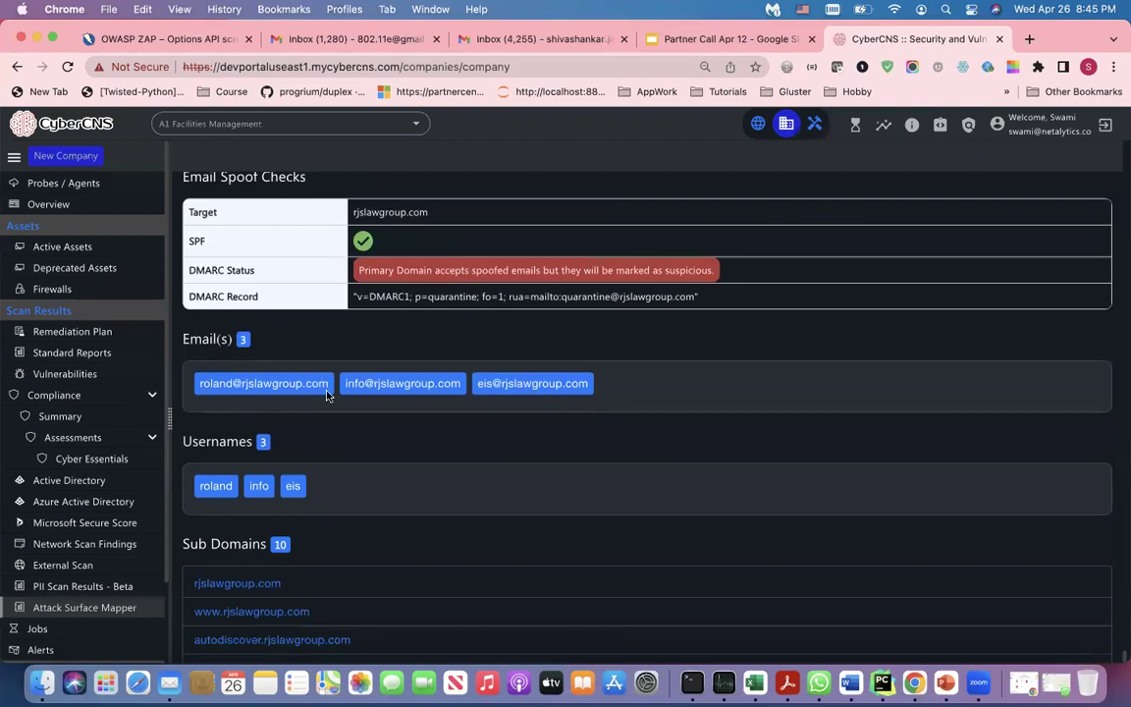
{"action": "scroll", "coordinate": [554, 394], "scroll_direction": "down", "scroll_amount": 1}
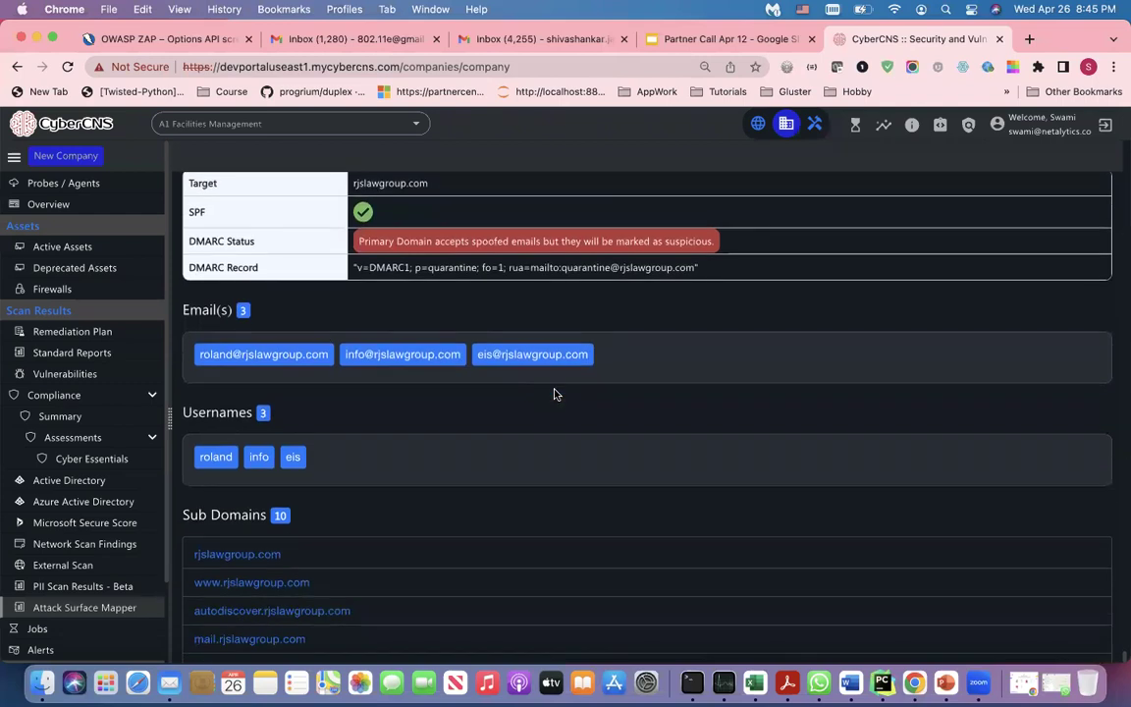
{"action": "scroll", "coordinate": [555, 393], "scroll_direction": "down", "scroll_amount": 1}
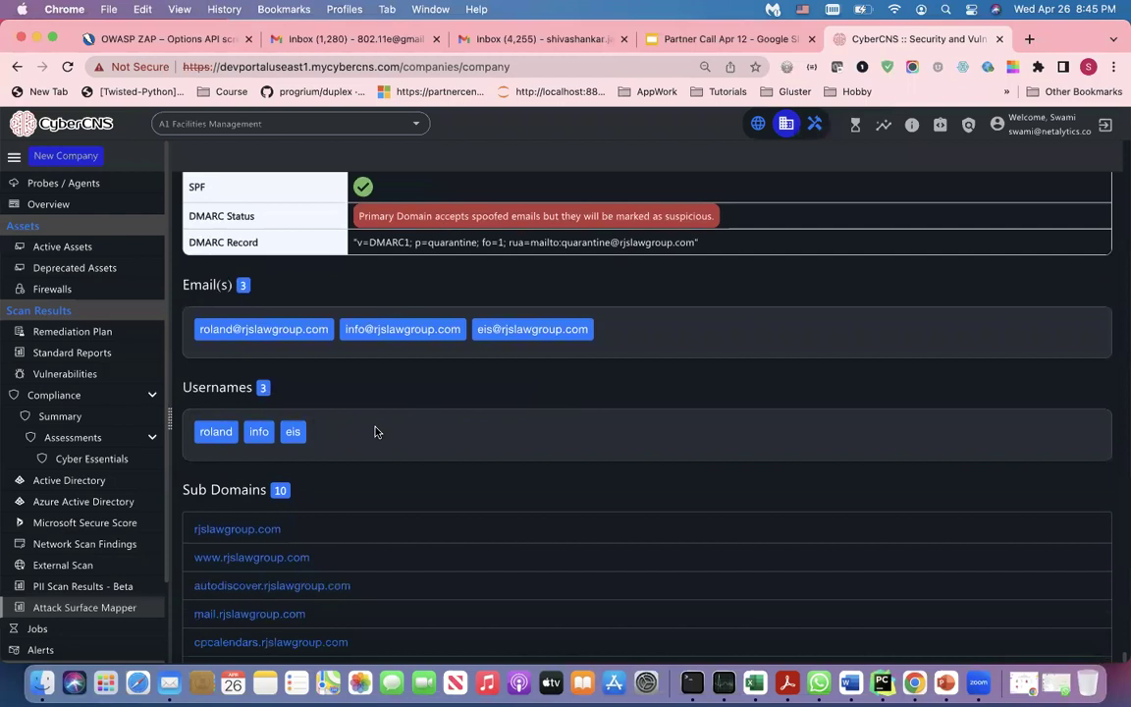
{"action": "scroll", "coordinate": [409, 440], "scroll_direction": "down", "scroll_amount": 5}
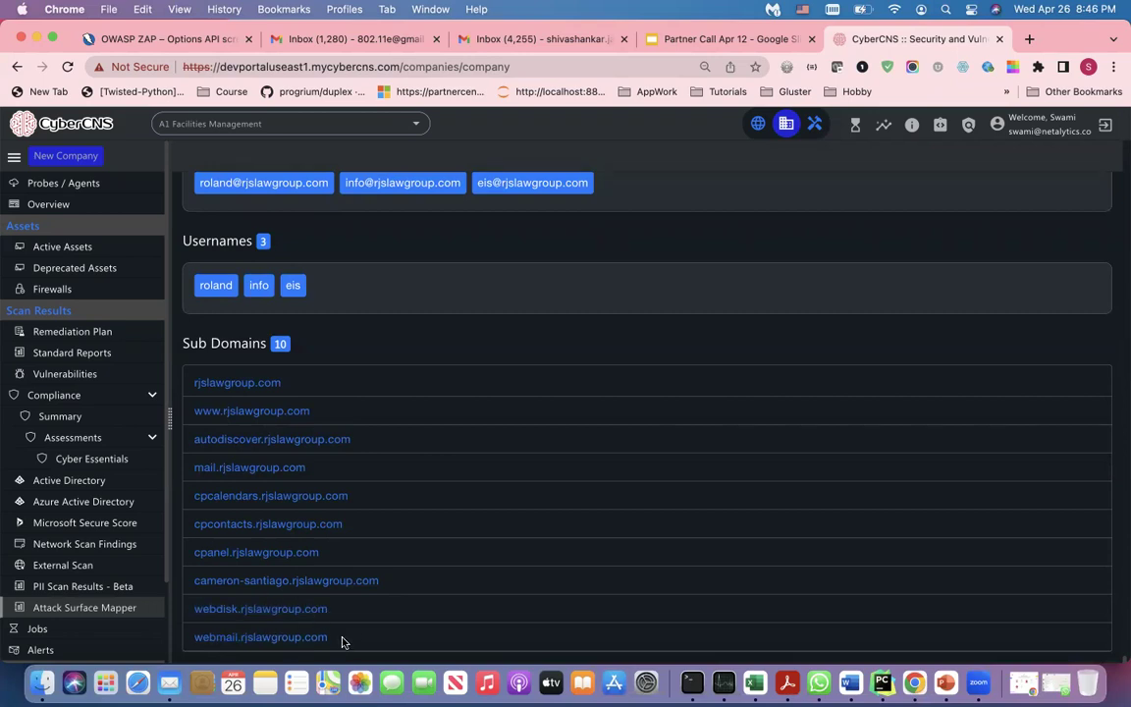
Go back through the findings to the attack surface summary at the start of the rjslawgroup.com report
{"action": "scroll", "coordinate": [446, 611], "scroll_direction": "up", "scroll_amount": 10}
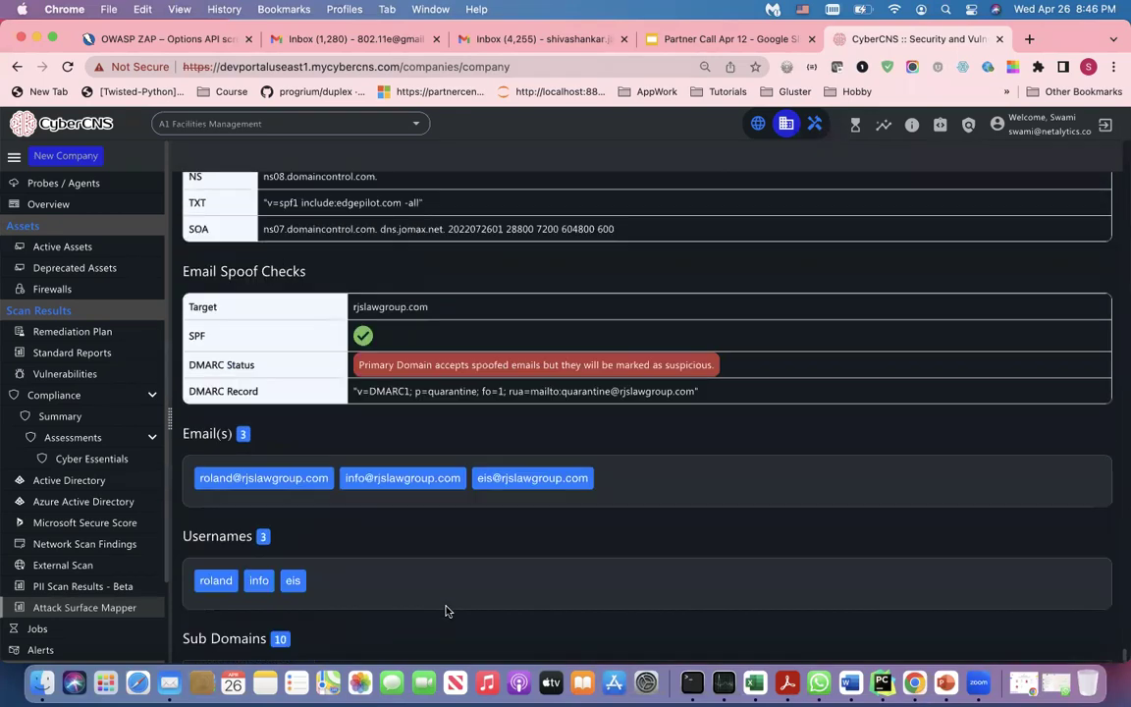
{"action": "scroll", "coordinate": [447, 610], "scroll_direction": "up", "scroll_amount": 15}
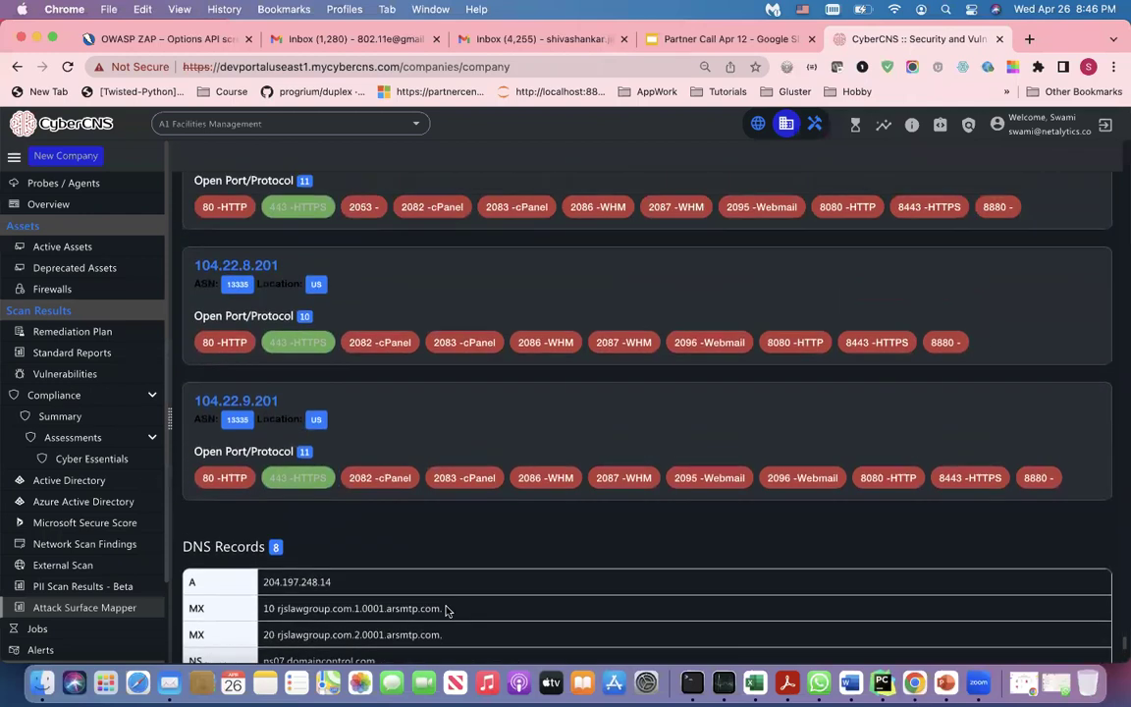
{"action": "scroll", "coordinate": [447, 611], "scroll_direction": "up", "scroll_amount": 10}
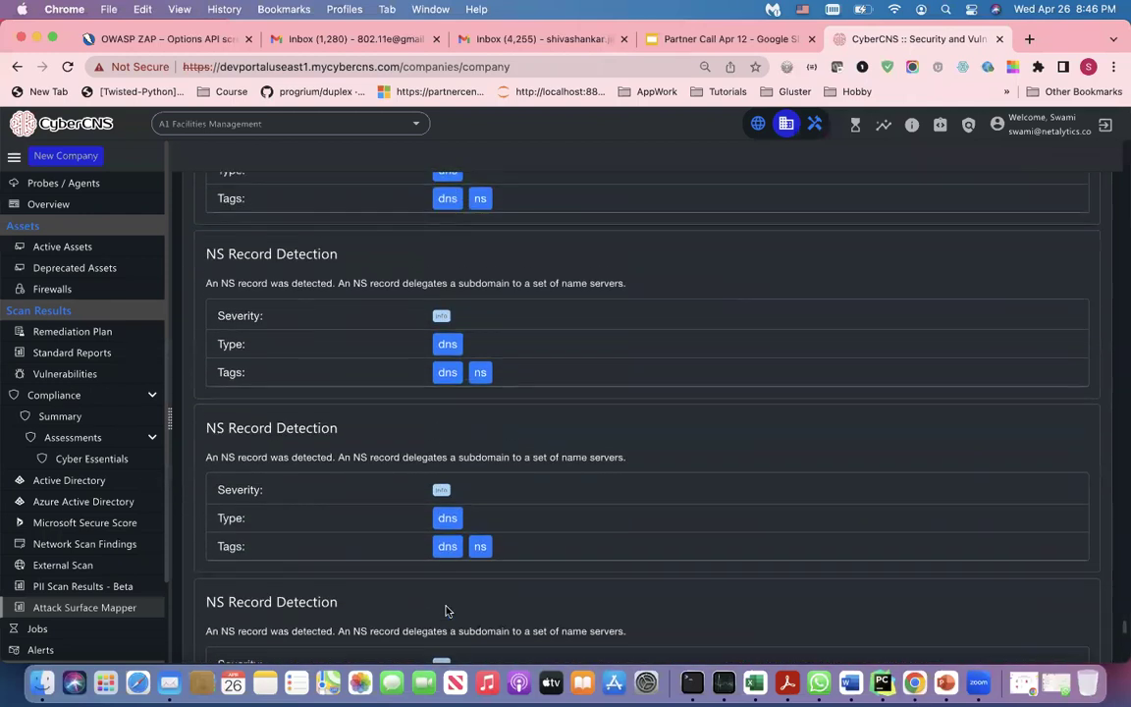
{"action": "scroll", "coordinate": [446, 609], "scroll_direction": "up", "scroll_amount": 2}
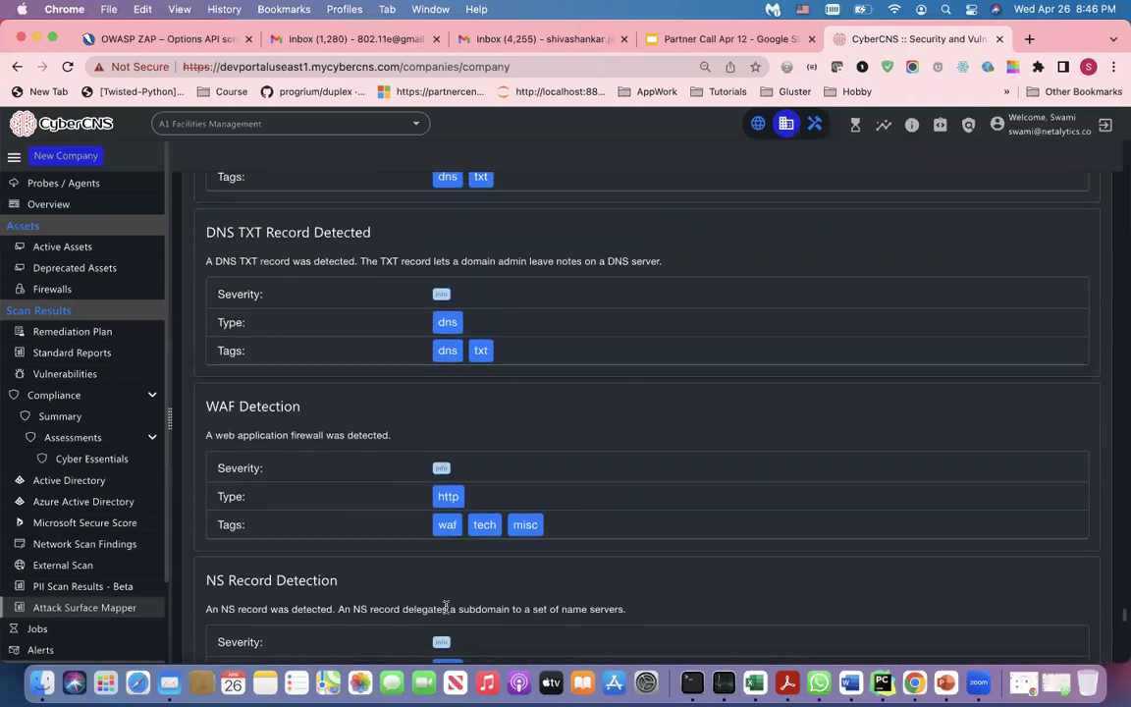
{"action": "scroll", "coordinate": [446, 608], "scroll_direction": "up", "scroll_amount": 10}
{"action": "scroll", "coordinate": [446, 611], "scroll_direction": "up", "scroll_amount": 10}
{"action": "scroll", "coordinate": [447, 611], "scroll_direction": "up", "scroll_amount": 10}
{"action": "scroll", "coordinate": [623, 491], "scroll_direction": "up", "scroll_amount": 10}
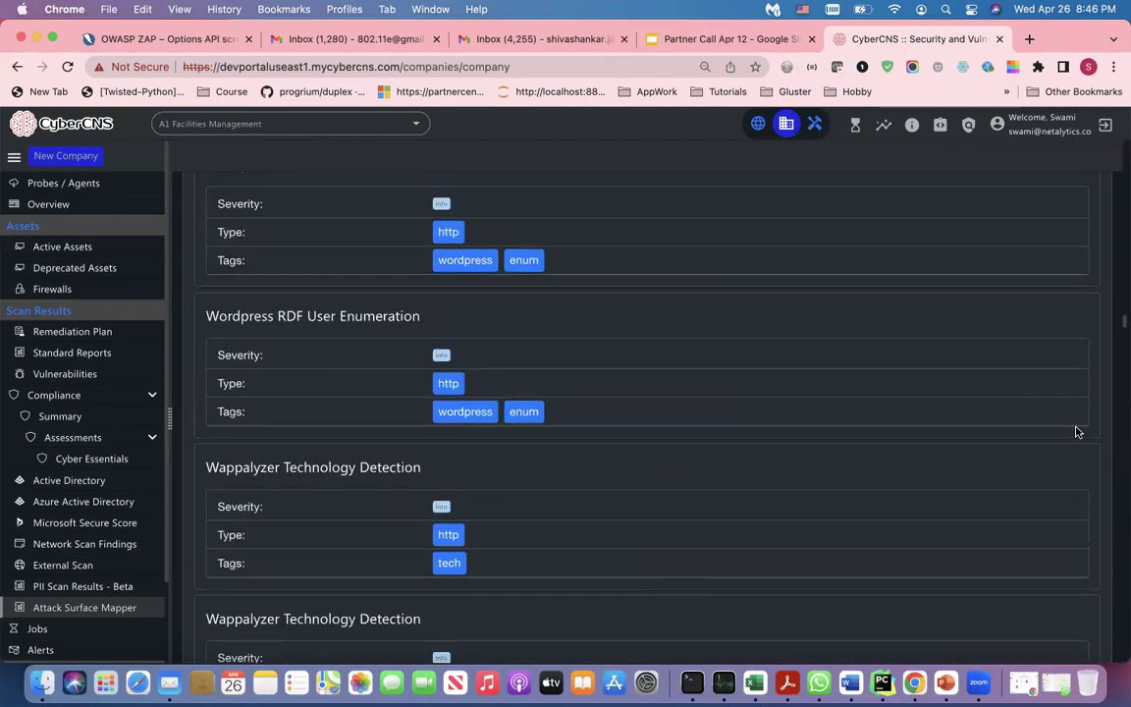
{"action": "left_click_drag", "start_coordinate": [1122, 323], "coordinate": [1107, 136]}
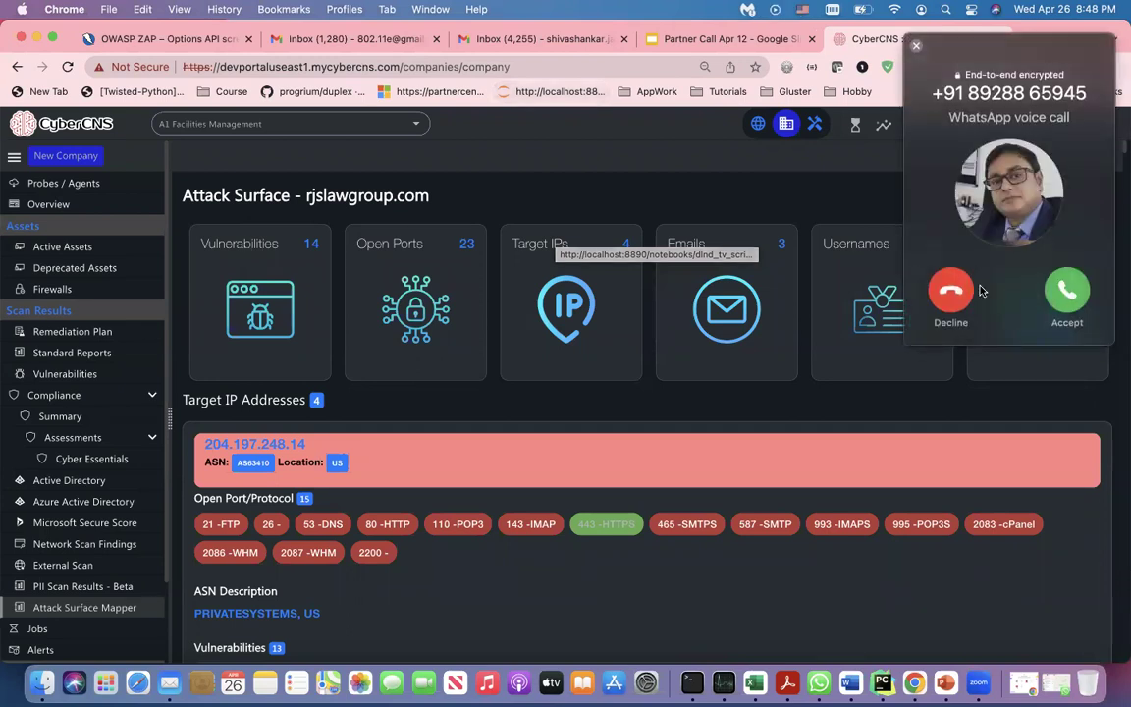
Decline the incoming WhatsApp voice call and turn on Do Not Disturb
{"action": "left_click", "coordinate": [954, 292]}
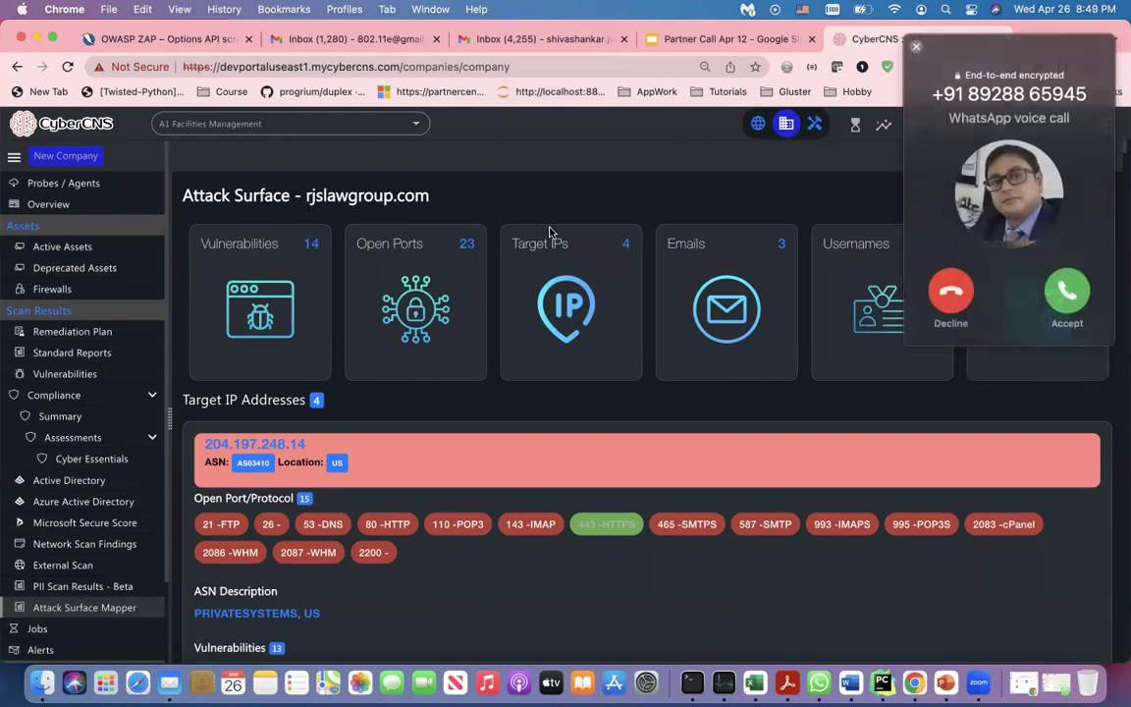
{"action": "left_click", "coordinate": [948, 291]}
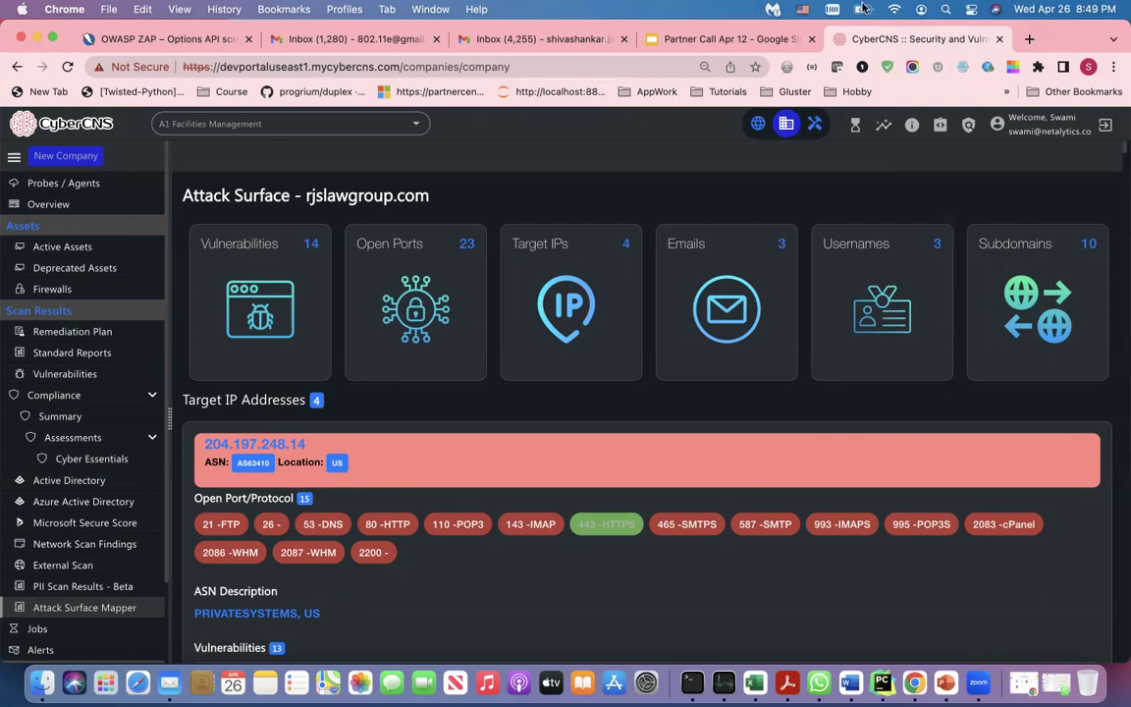
{"action": "left_click", "coordinate": [969, 10]}
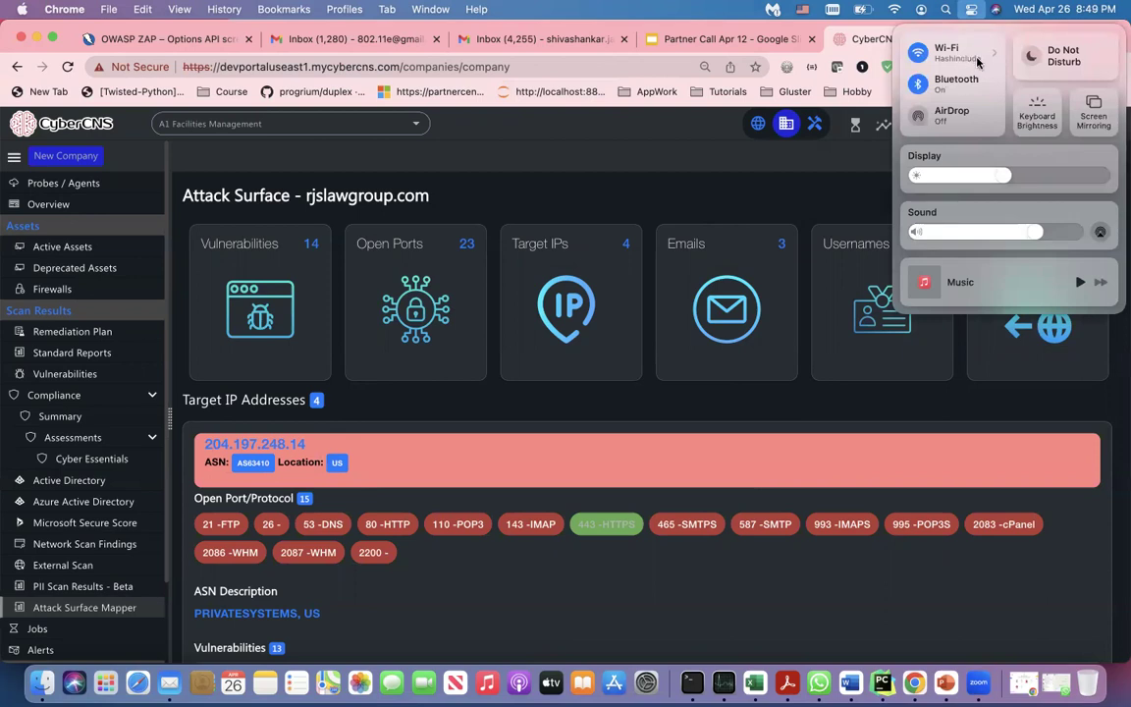
{"action": "left_click", "coordinate": [839, 190]}
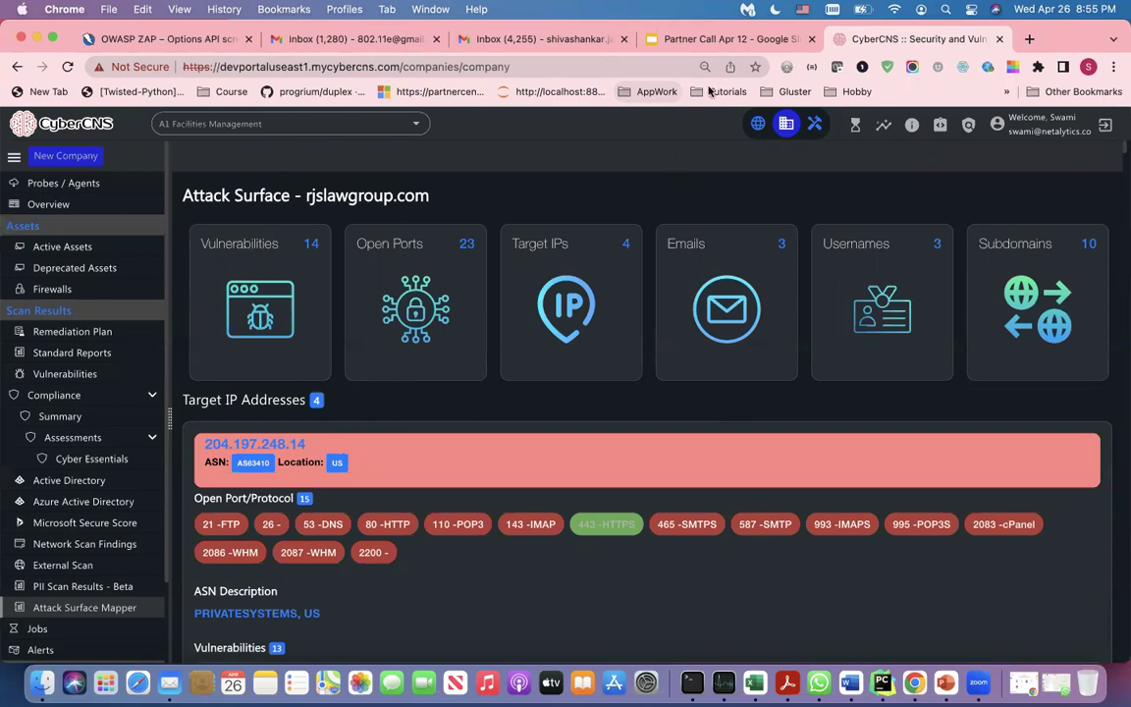
Switch to the Partner Call Apr 12 presentation in Google Slides, start its slideshow and advance to the Reports at Global Level slide
{"action": "left_click", "coordinate": [743, 40]}
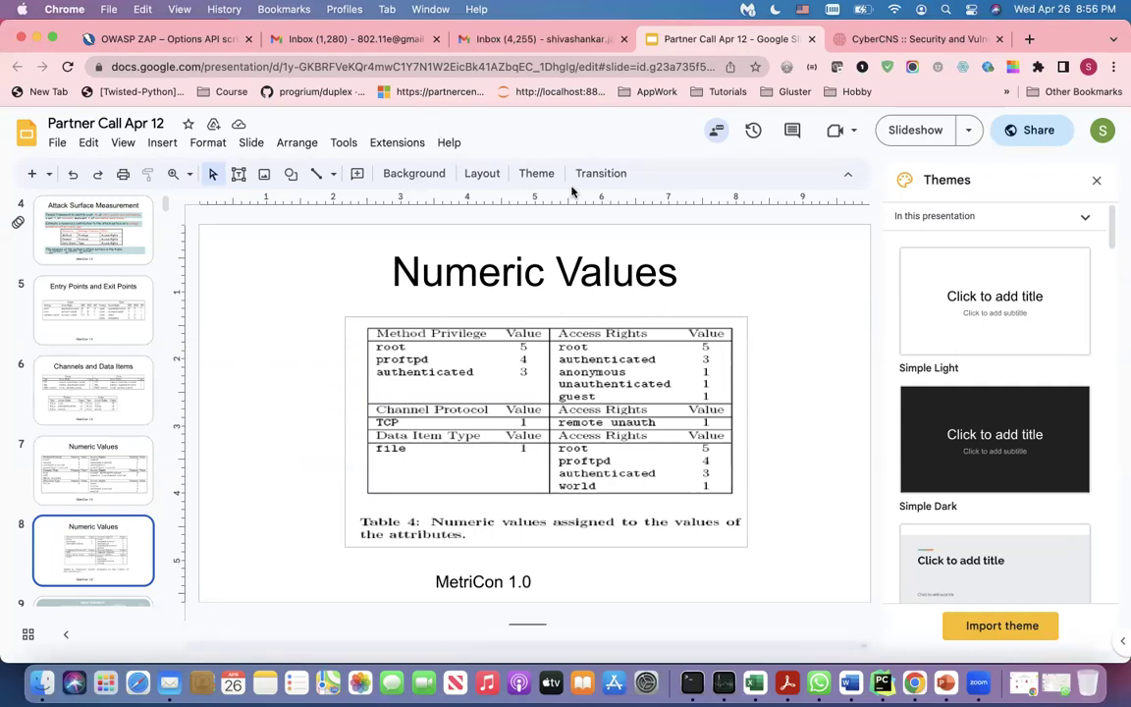
{"action": "left_click", "coordinate": [916, 131]}
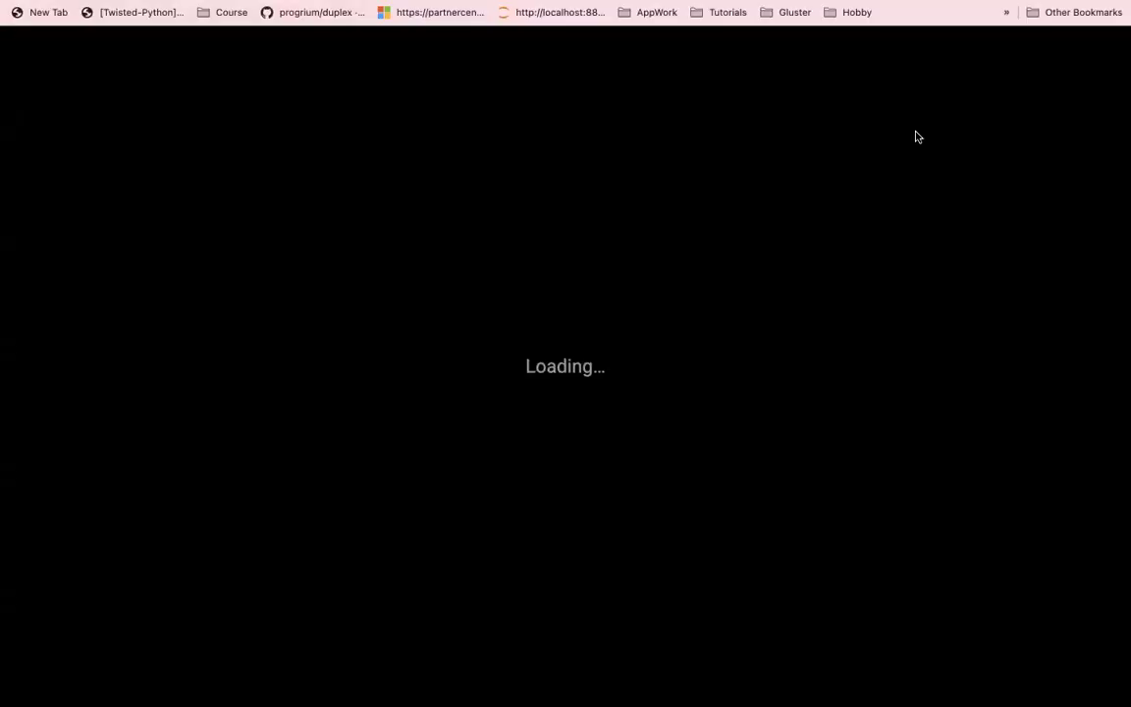
{"action": "key", "text": "Right"}
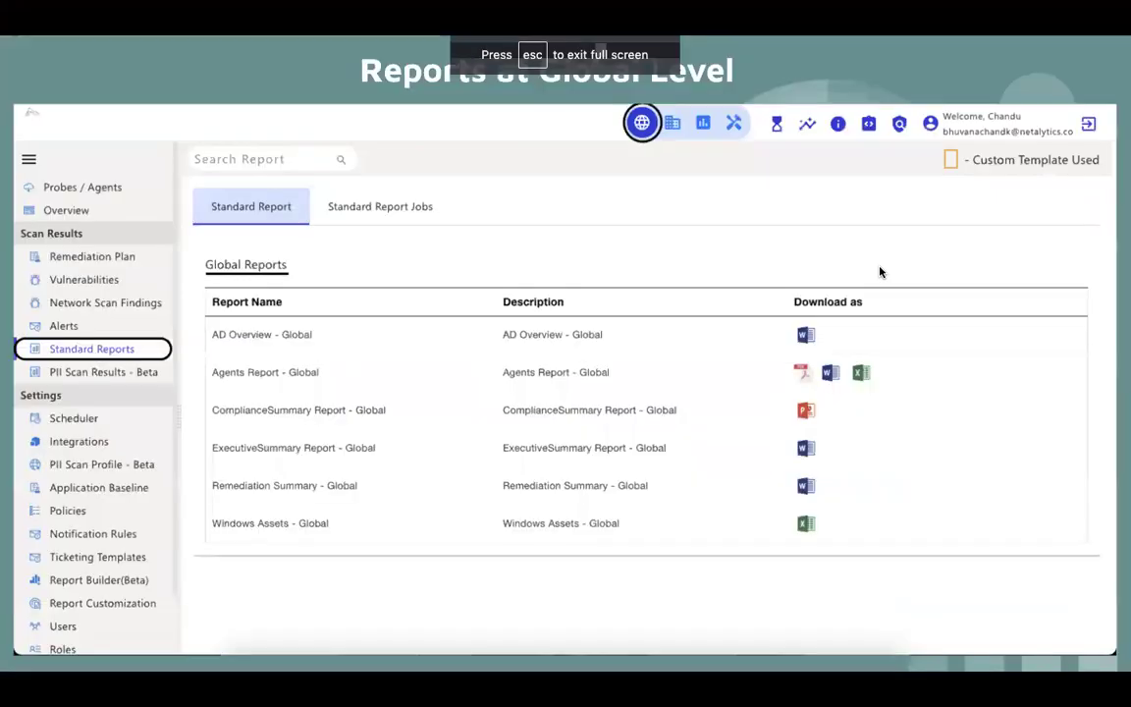